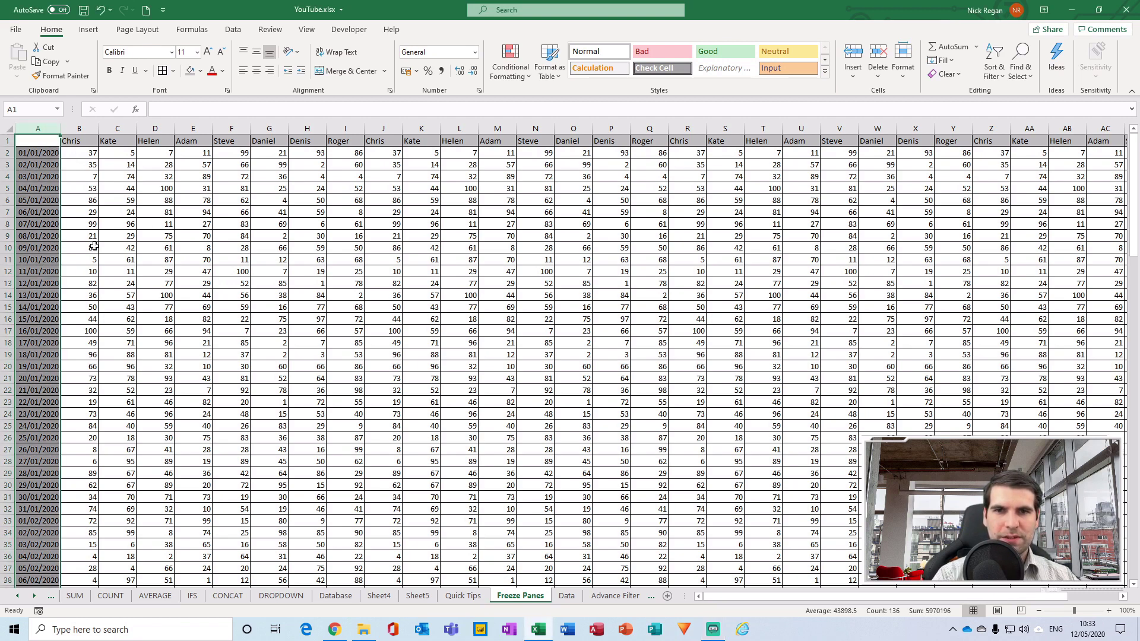
Step: Select the name header row and a block of score data, then scroll through the dates
click(109, 209)
click(3, 140)
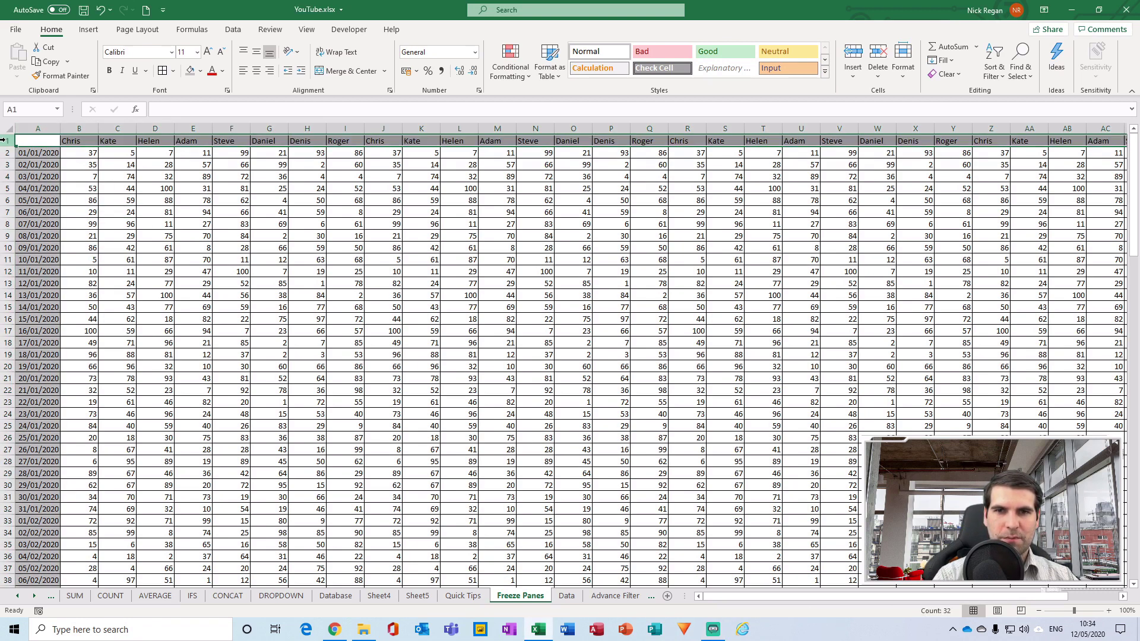
drag(194, 173, 847, 498)
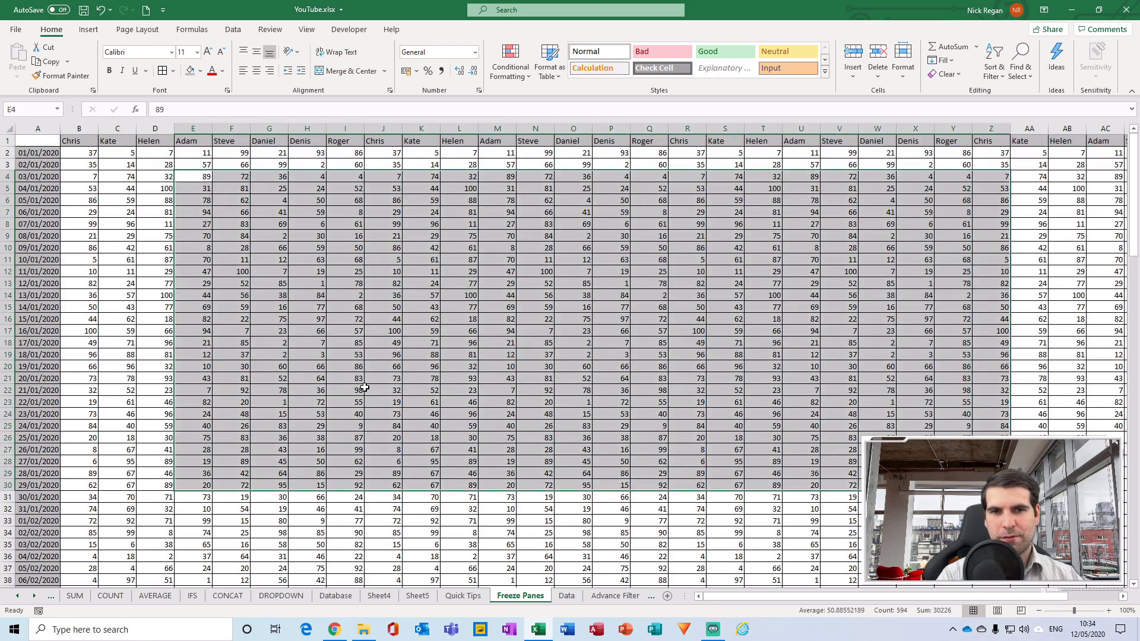
click(344, 304)
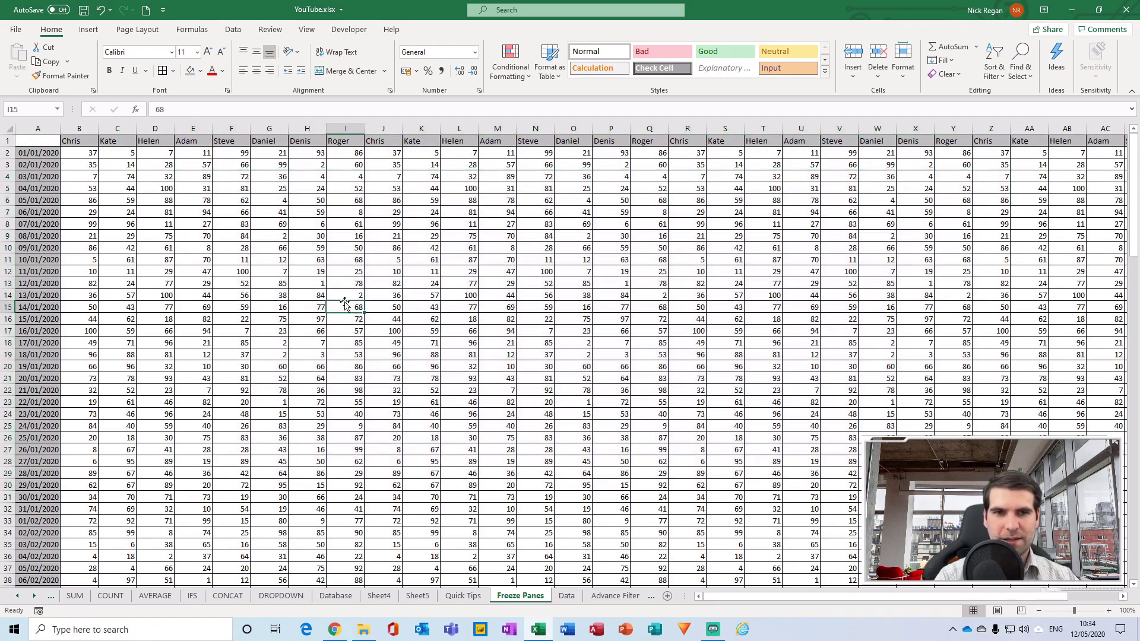
scroll(160, 229, down, 5)
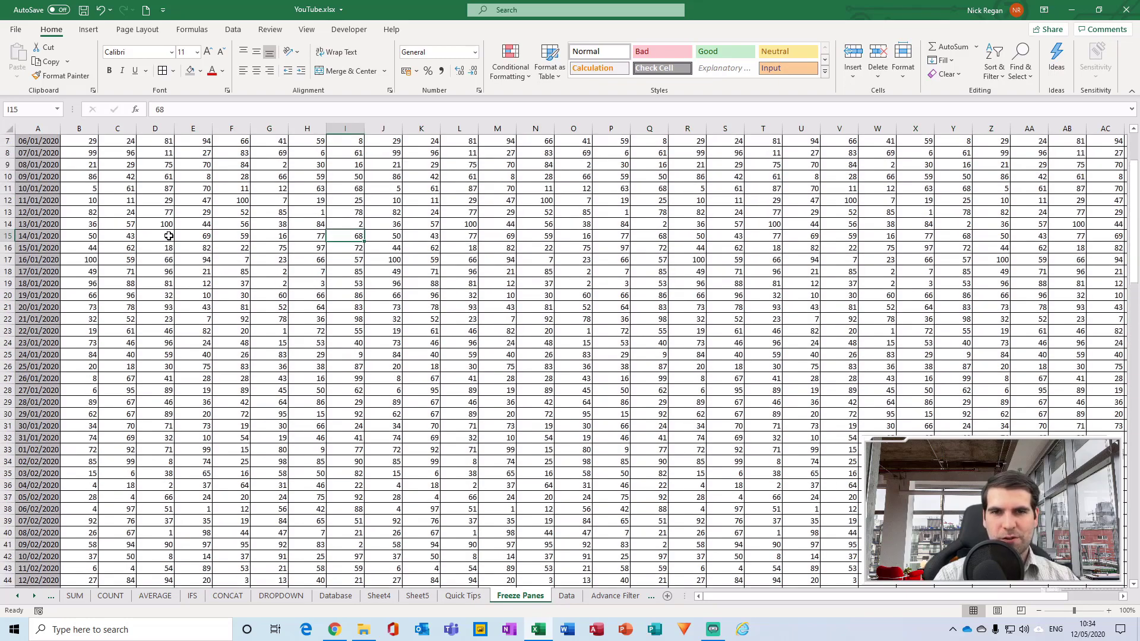
scroll(170, 237, up, 3)
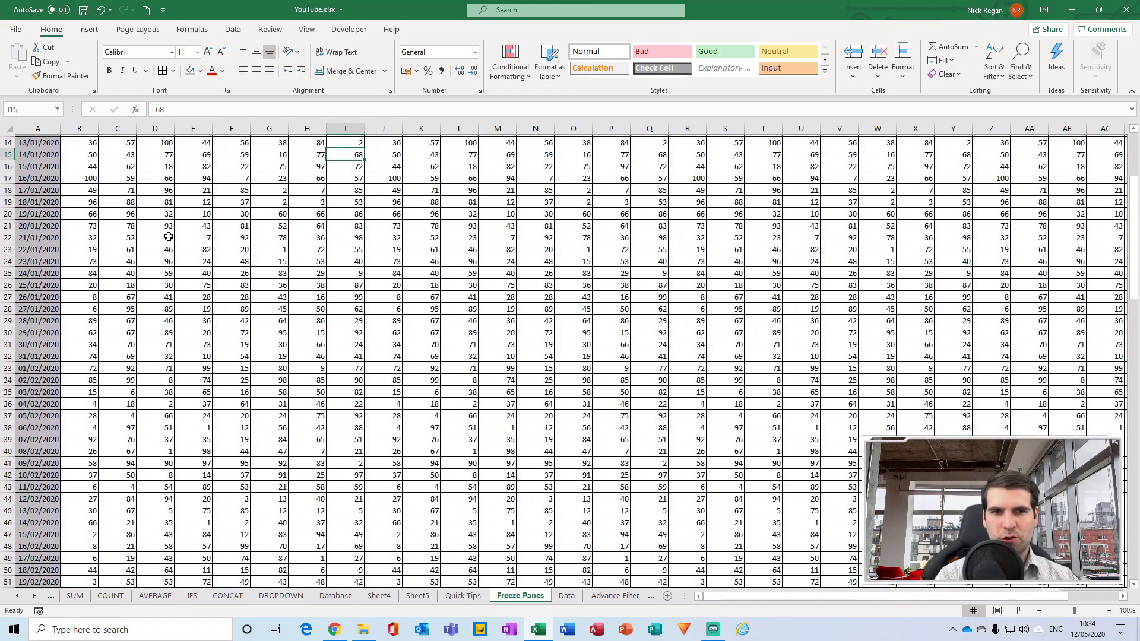
scroll(170, 236, down, 15)
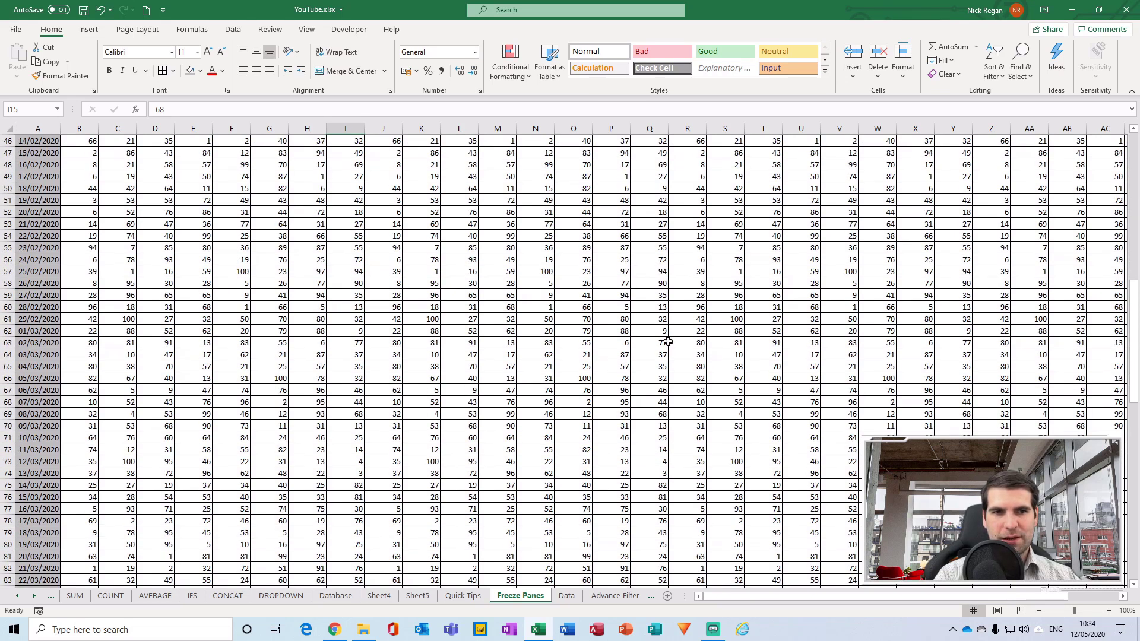
Step: Select several cells along row 60, ending at R60
click(232, 307)
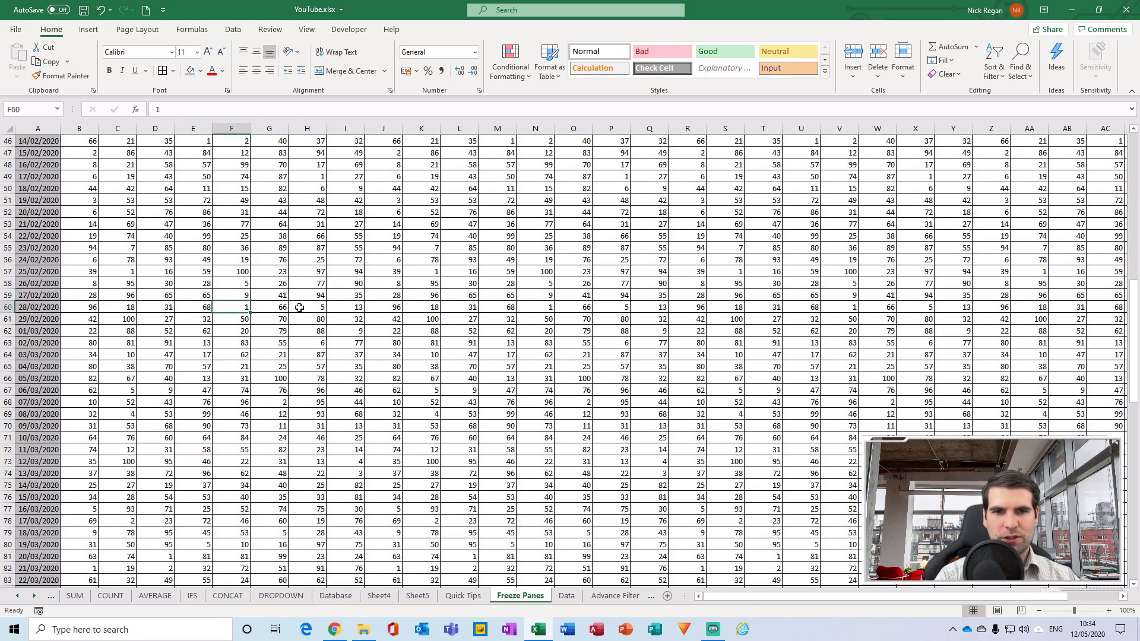
click(307, 307)
click(421, 306)
click(535, 306)
click(688, 306)
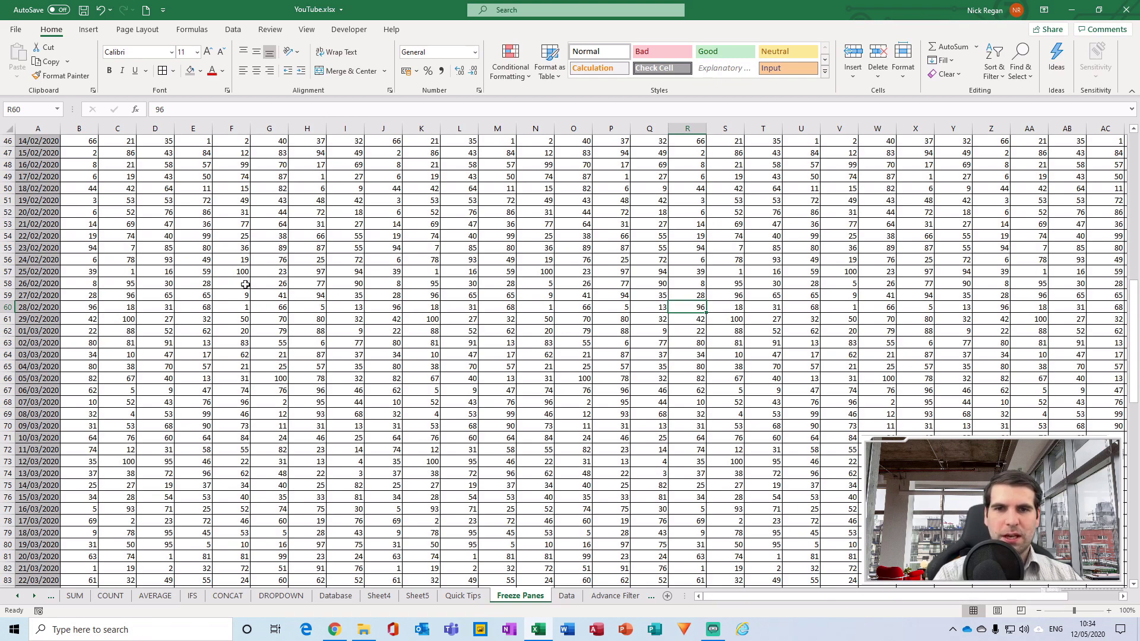
scroll(142, 294, up, 15)
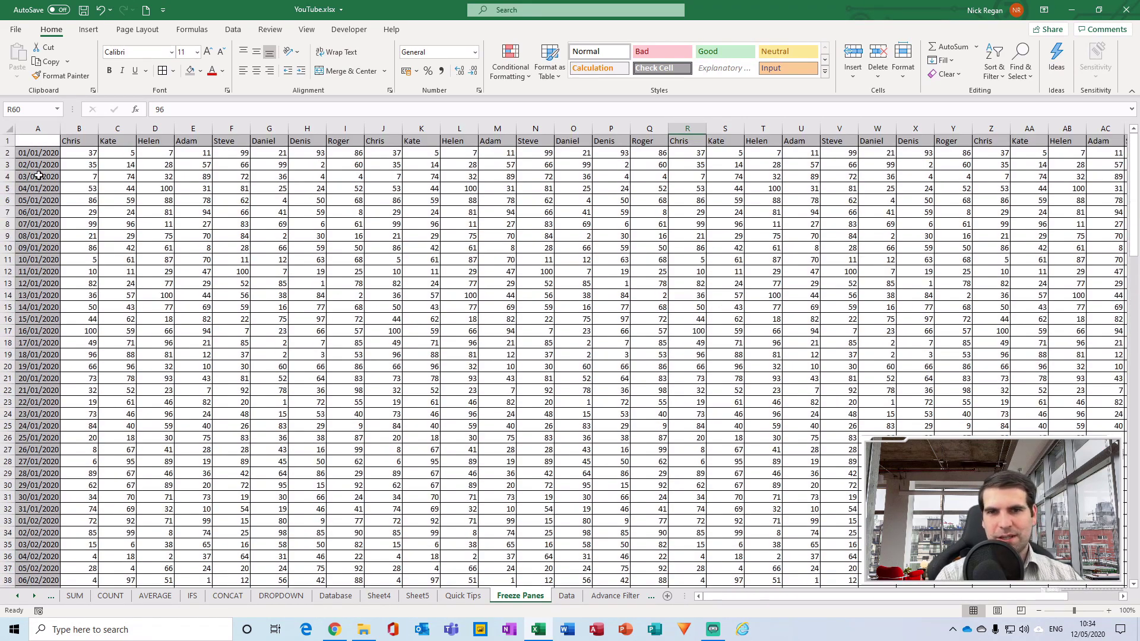
Step: Select the header row, then cells H16 and H7, scrolling to see the headers scroll away
click(4, 141)
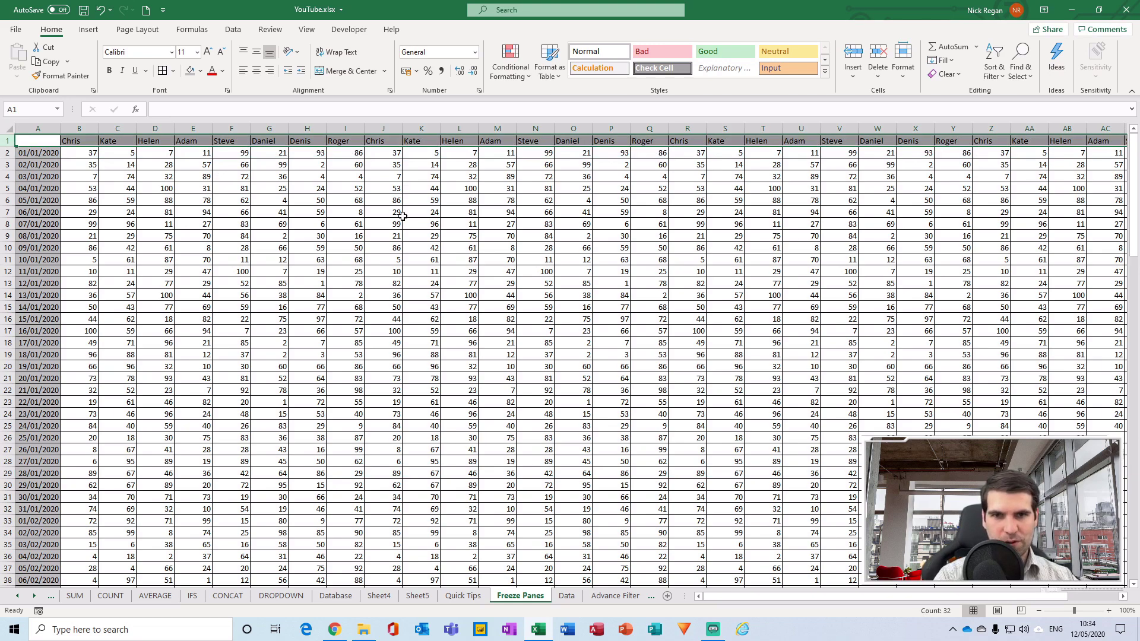
click(318, 324)
scroll(318, 321, down, 20)
scroll(318, 316, up, 20)
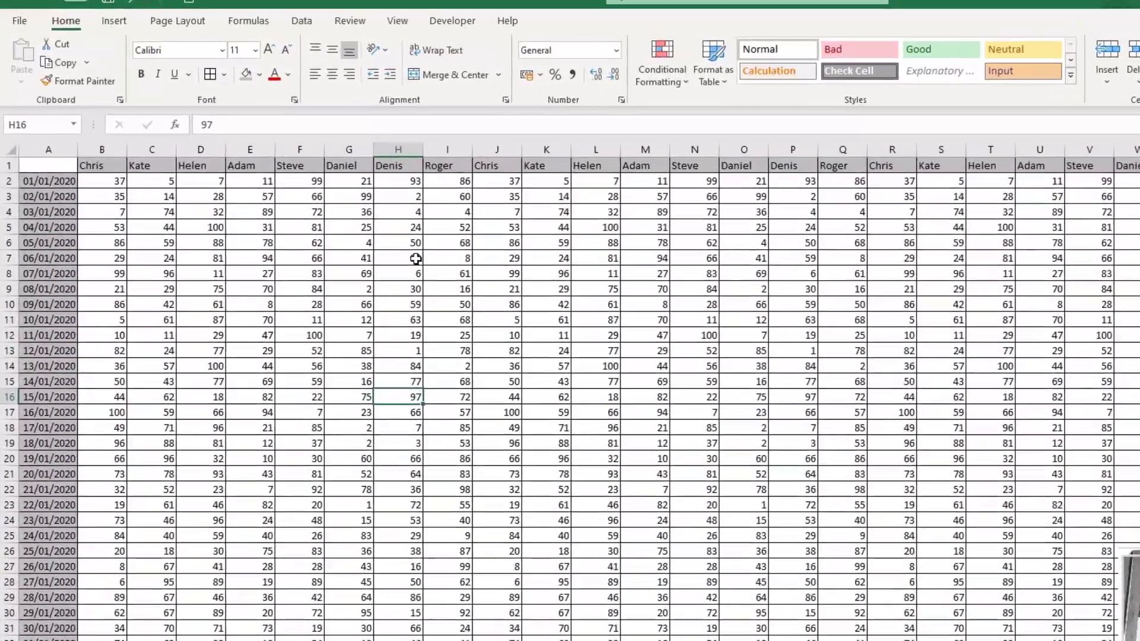
click(416, 259)
scroll(202, 229, down, 2)
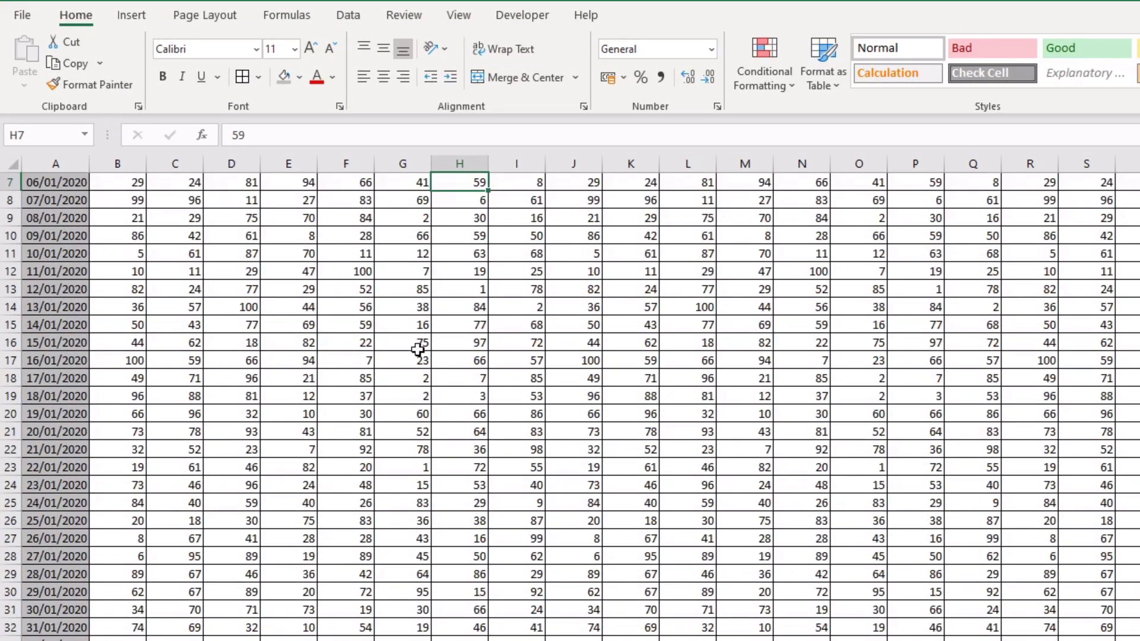
scroll(417, 350, up, 2)
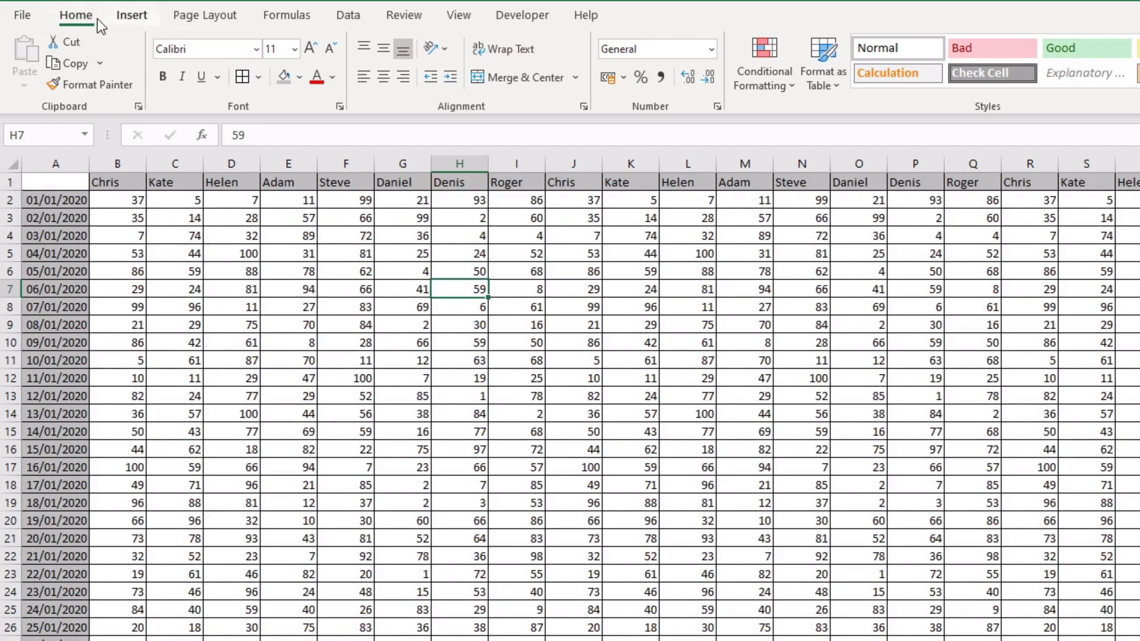
Step: Freeze the top row of names with View > Freeze Panes > Freeze Top Row
click(461, 17)
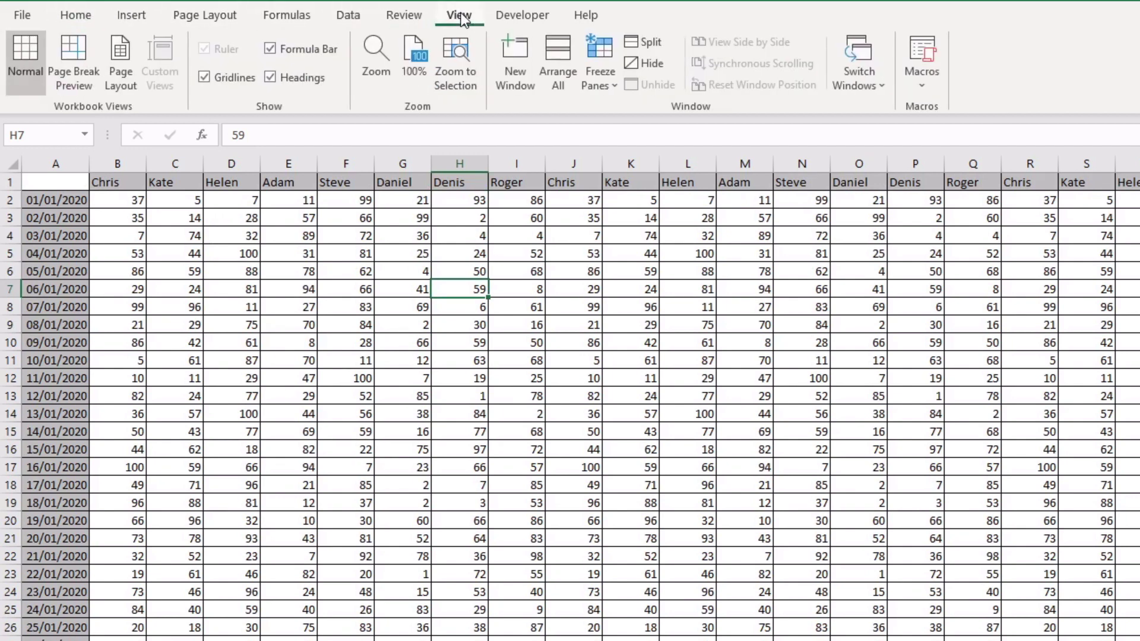
click(614, 87)
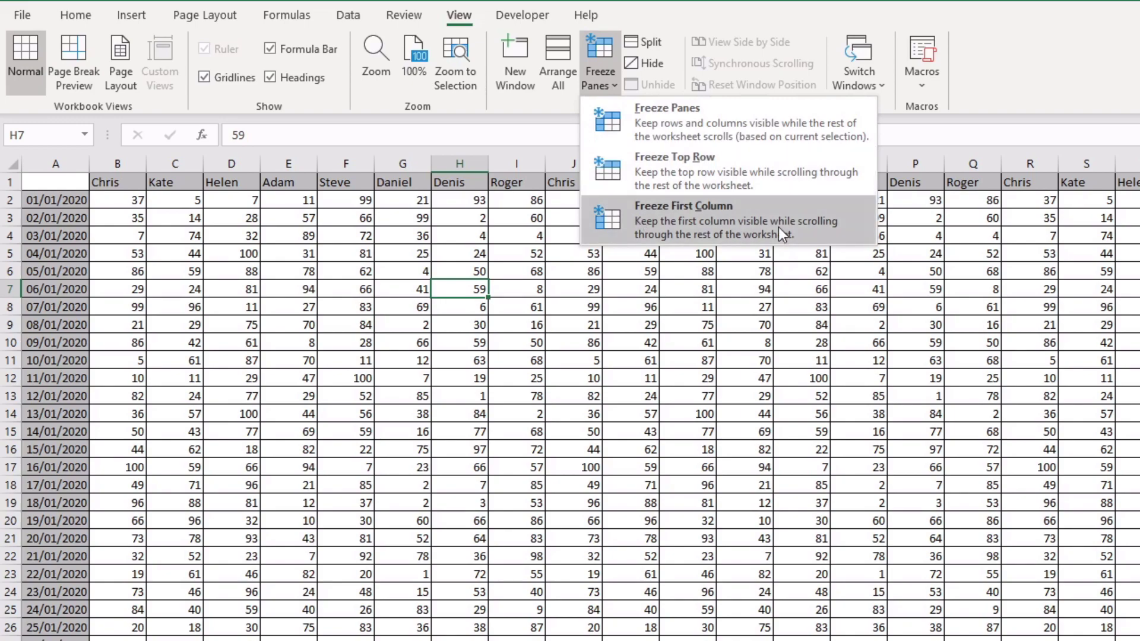
click(702, 172)
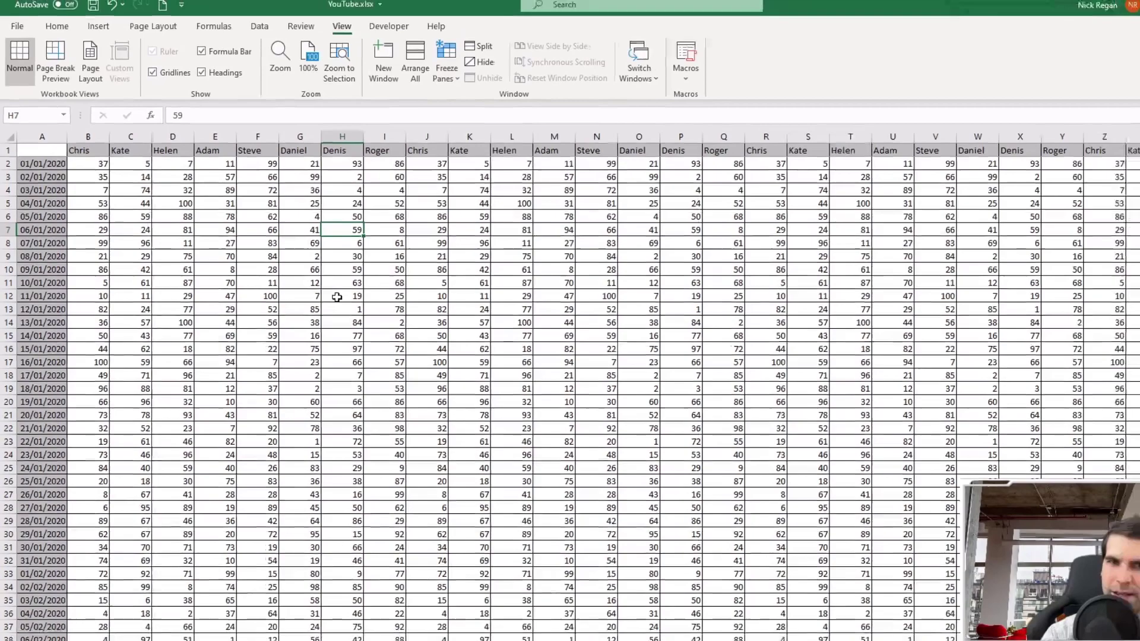
Step: Scroll down and up to check that the name header row stays fixed
scroll(336, 297, down, 16)
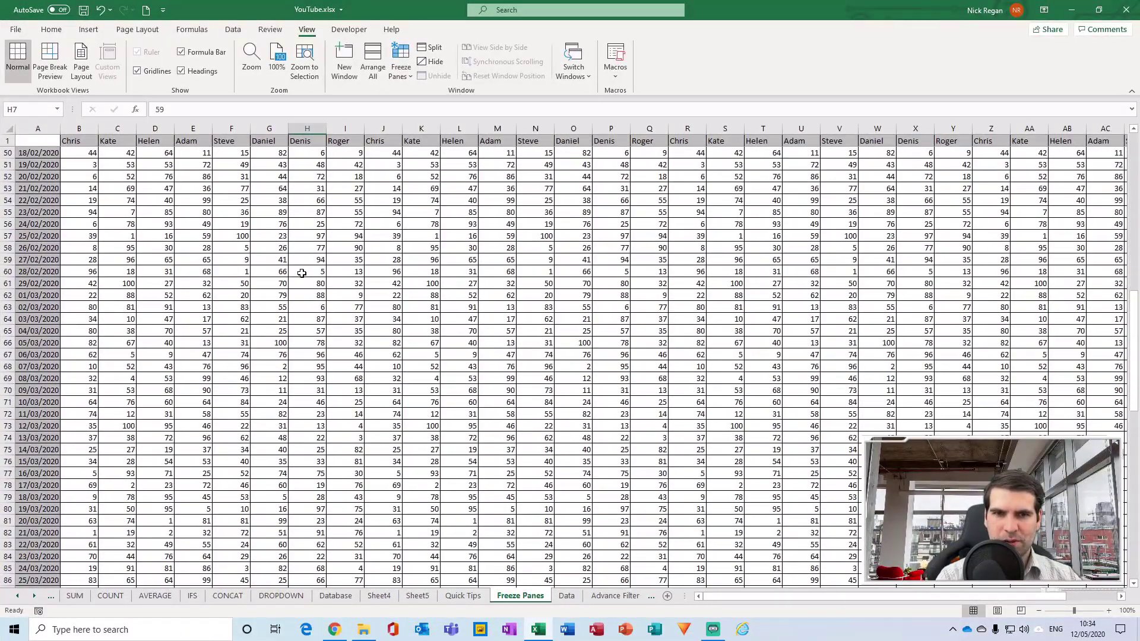
scroll(302, 273, up, 16)
scroll(273, 226, down, 18)
scroll(325, 263, down, 15)
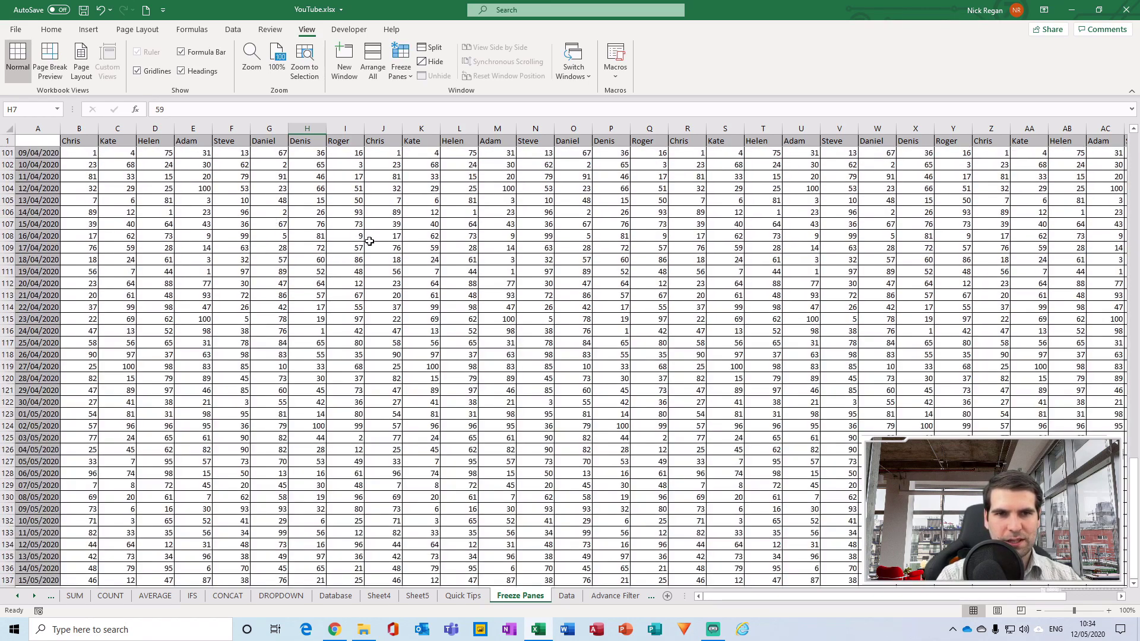
scroll(323, 300, up, 8)
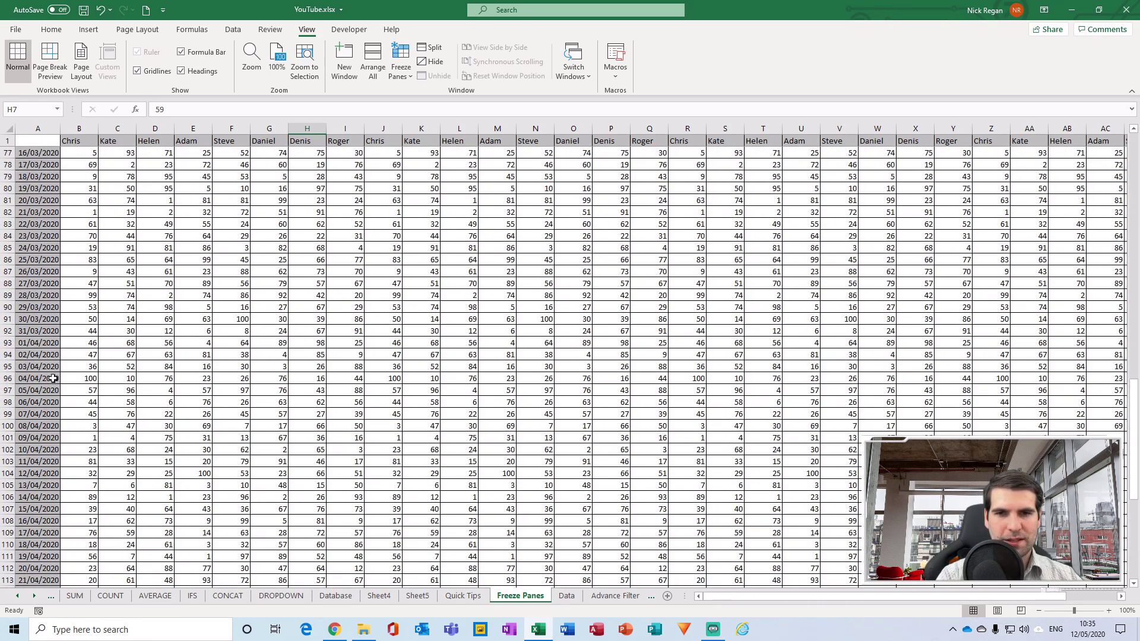
scroll(276, 303, up, 20)
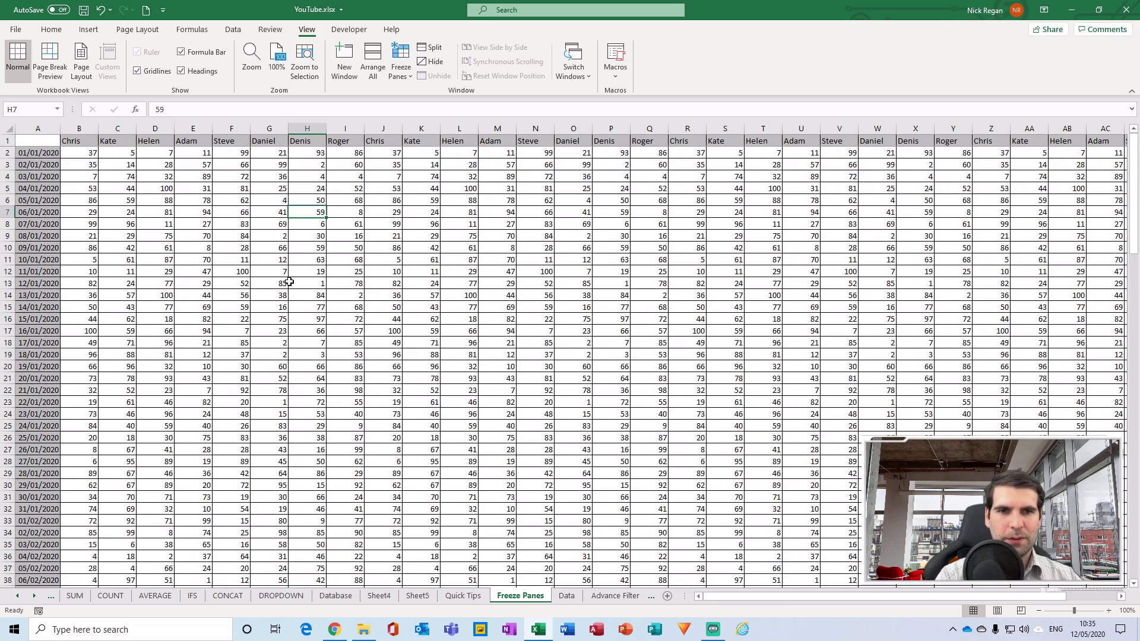
Step: Unfreeze panes, then select H5 and scroll down to confirm everything moves
click(395, 81)
click(415, 92)
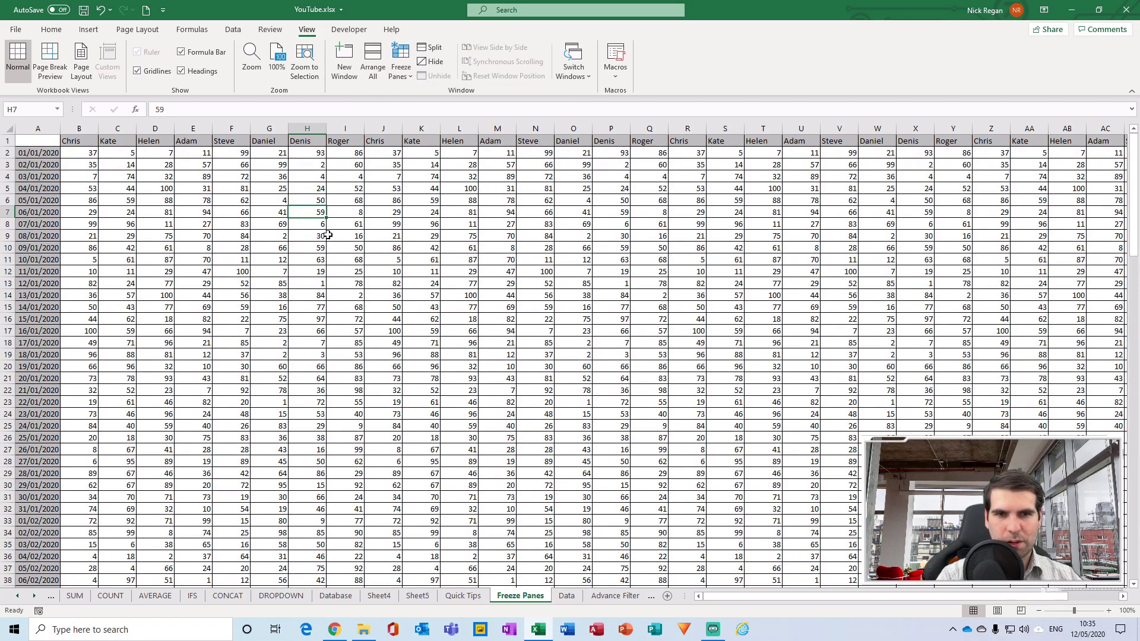
click(314, 193)
scroll(296, 260, down, 3)
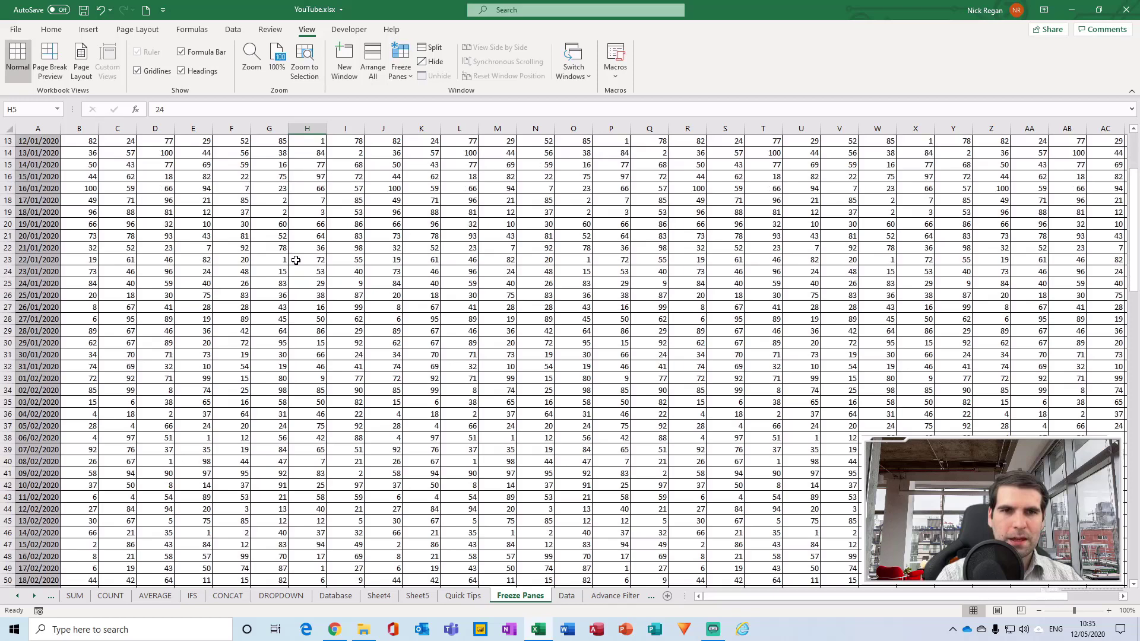
scroll(296, 260, down, 4)
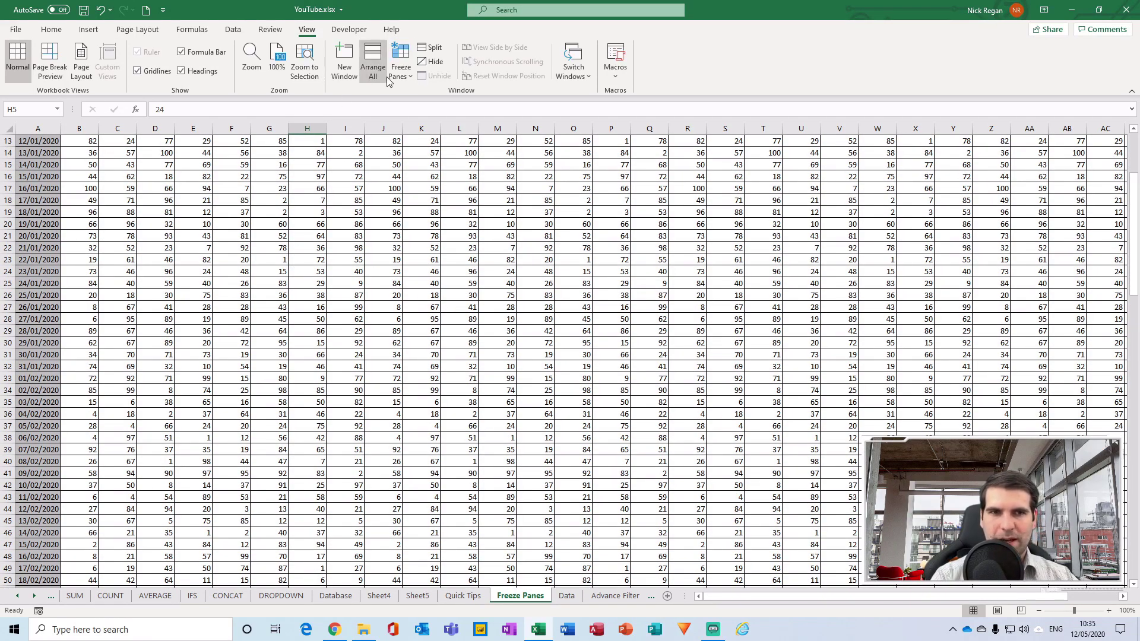
click(405, 75)
click(450, 125)
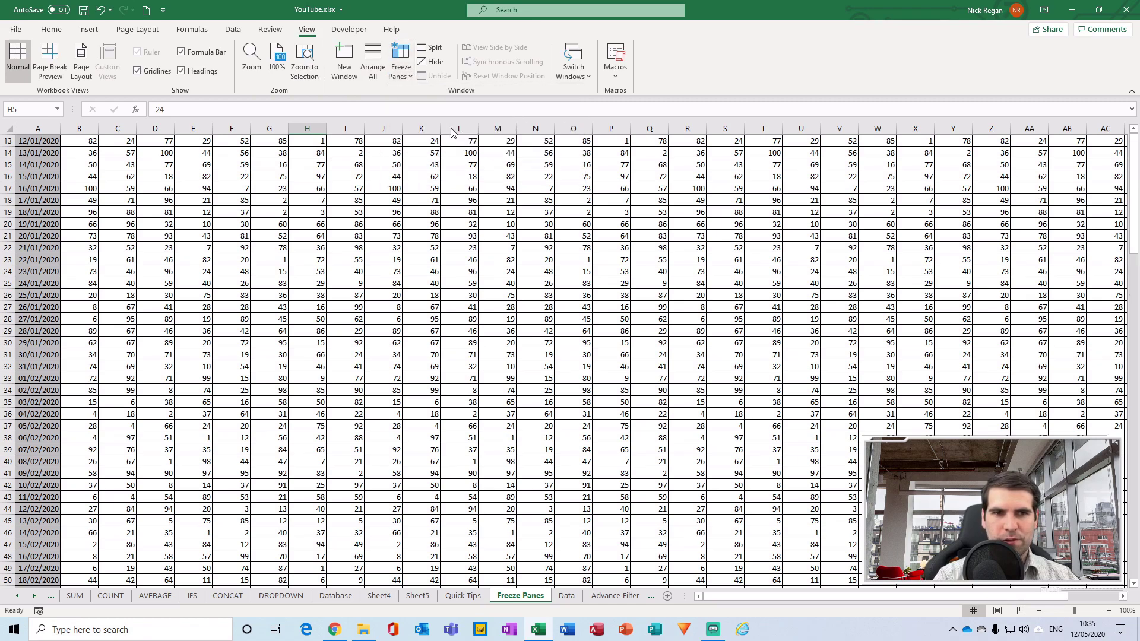
scroll(288, 256, down, 16)
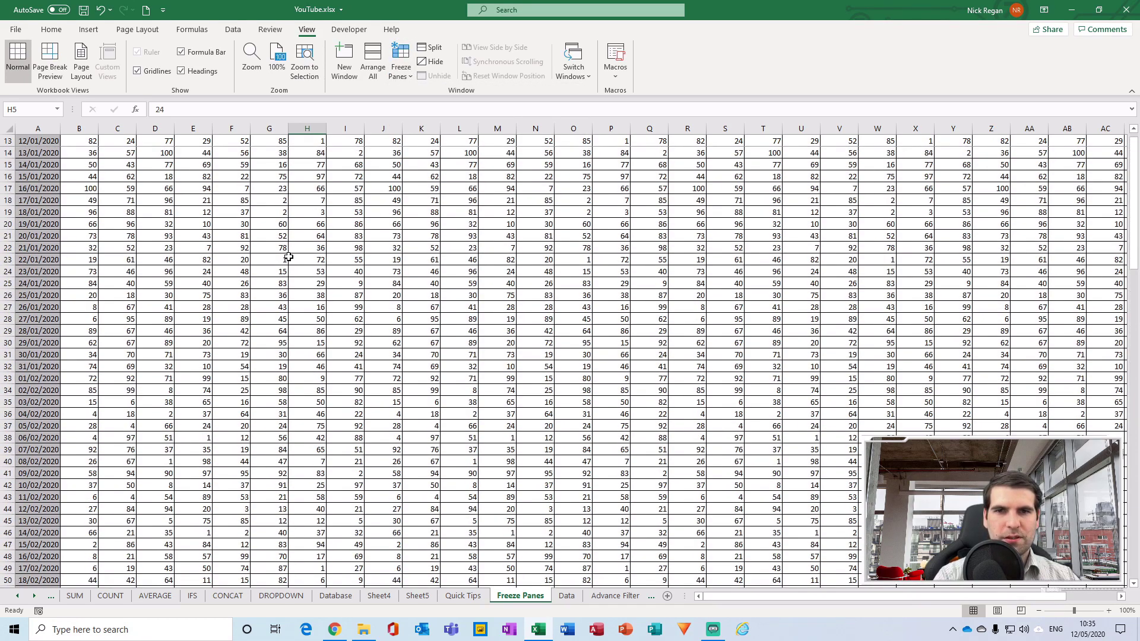
scroll(289, 253, down, 11)
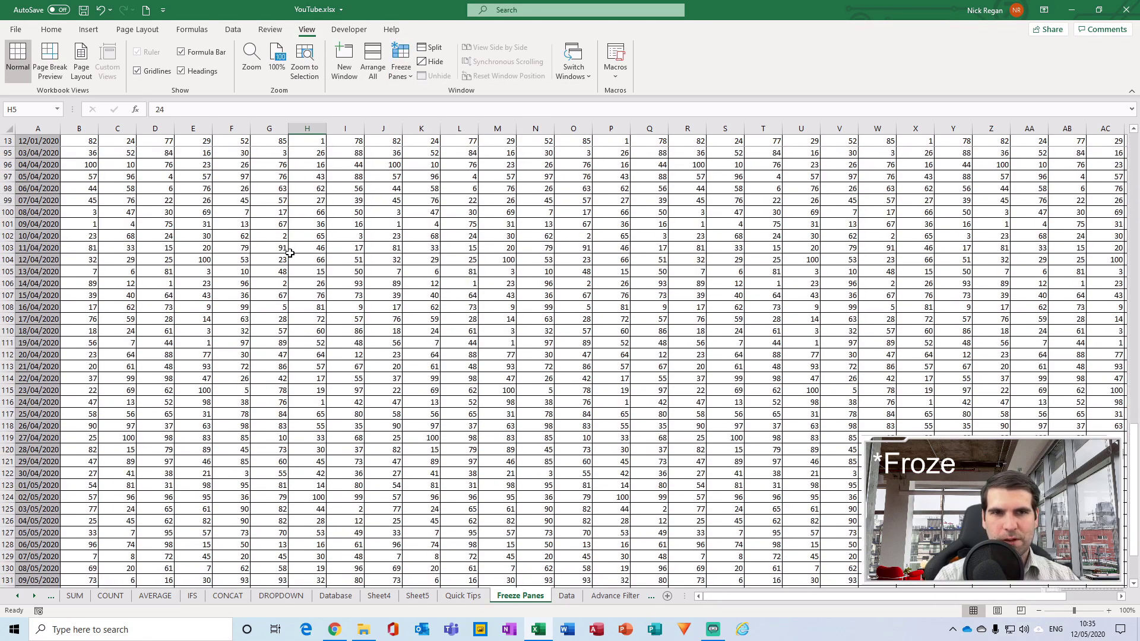
scroll(291, 253, up, 20)
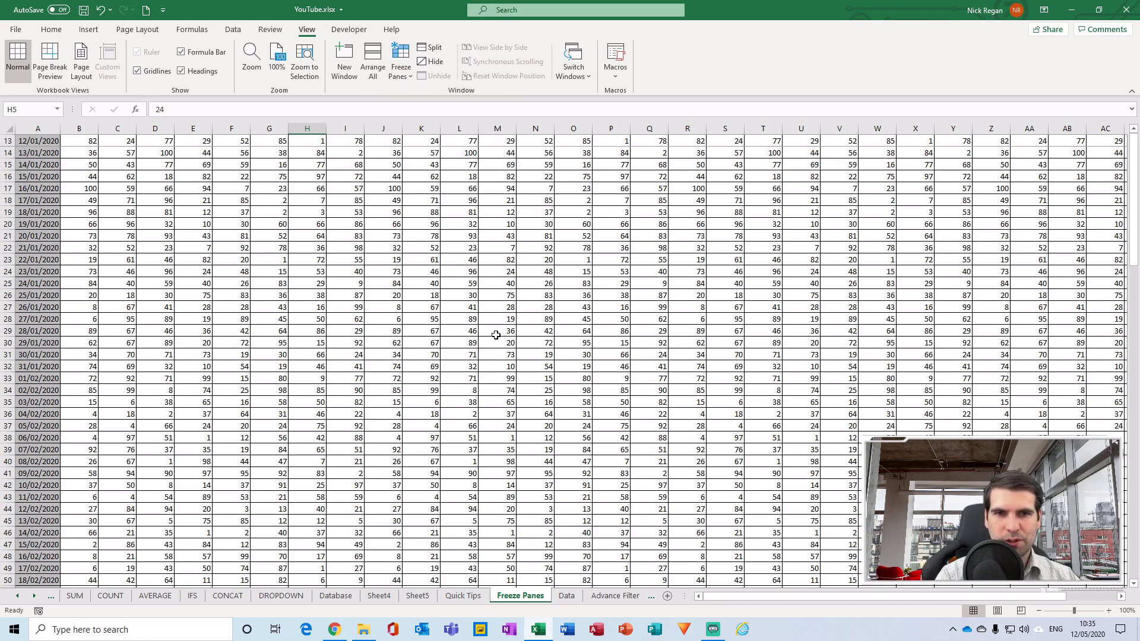
Step: Unfreeze the sheet, then select the header row and cell H5
click(400, 65)
click(440, 102)
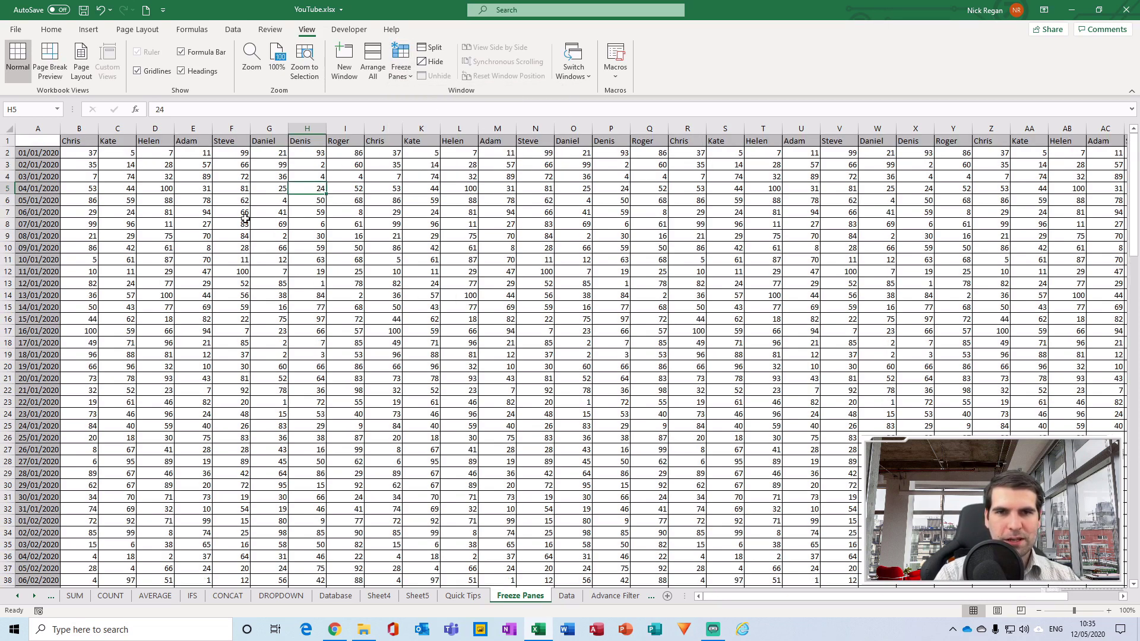
click(7, 140)
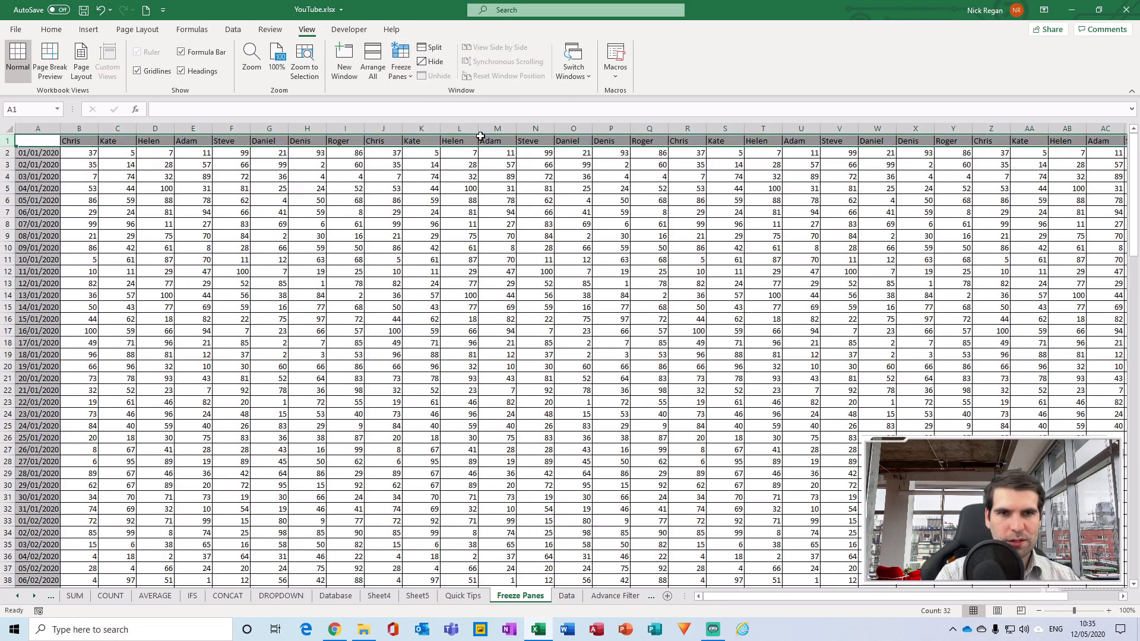
click(305, 185)
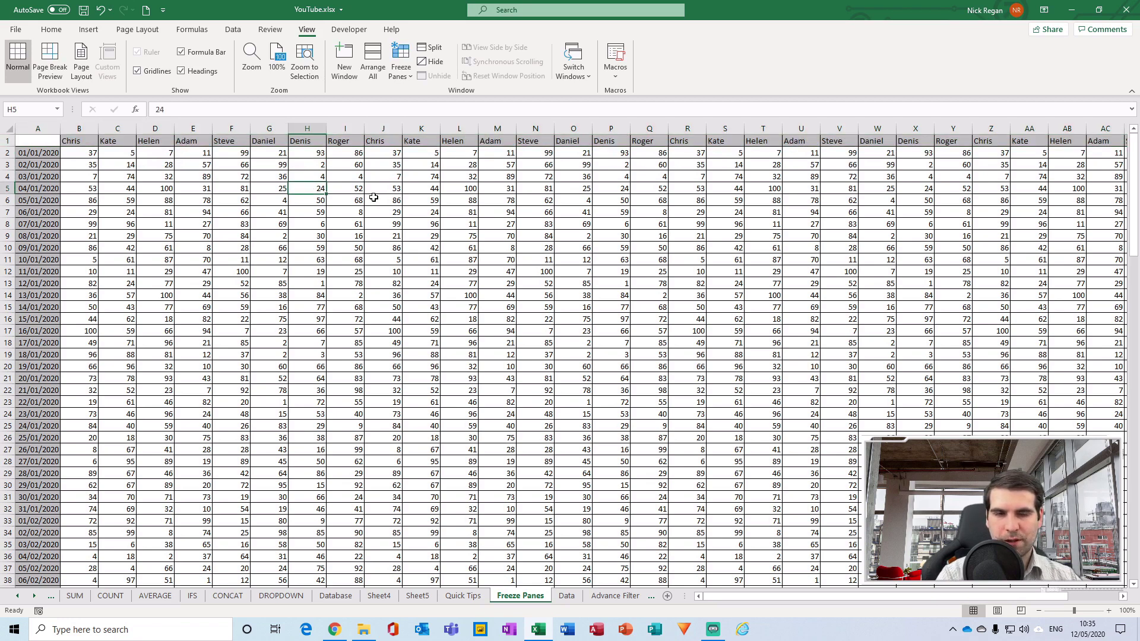
Step: Freeze the top row and scroll down and up to test it
click(401, 68)
click(434, 139)
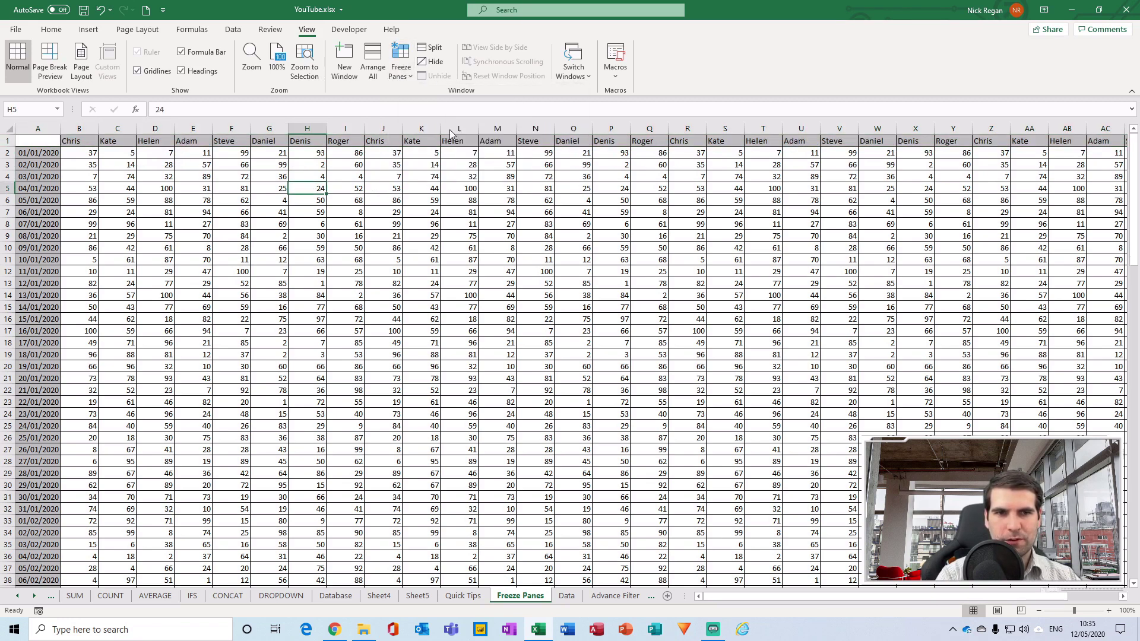
scroll(295, 295, down, 10)
scroll(295, 295, up, 10)
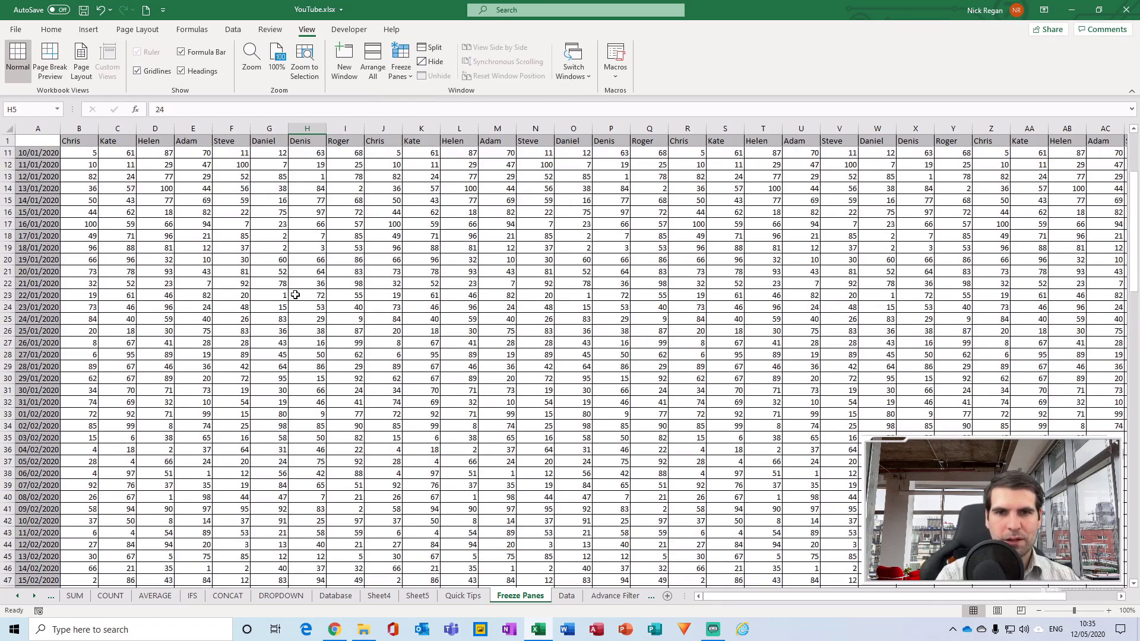
Step: Release the frozen top row, then select row 4 and cell K7
click(401, 68)
click(416, 108)
scroll(361, 185, down, 1)
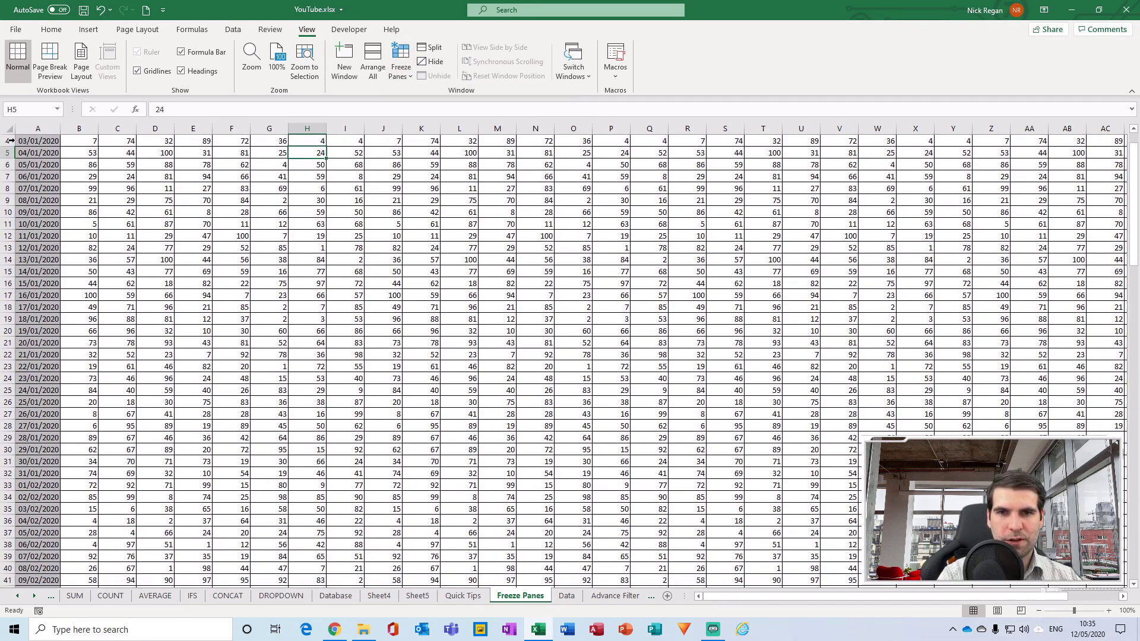
click(11, 141)
click(421, 176)
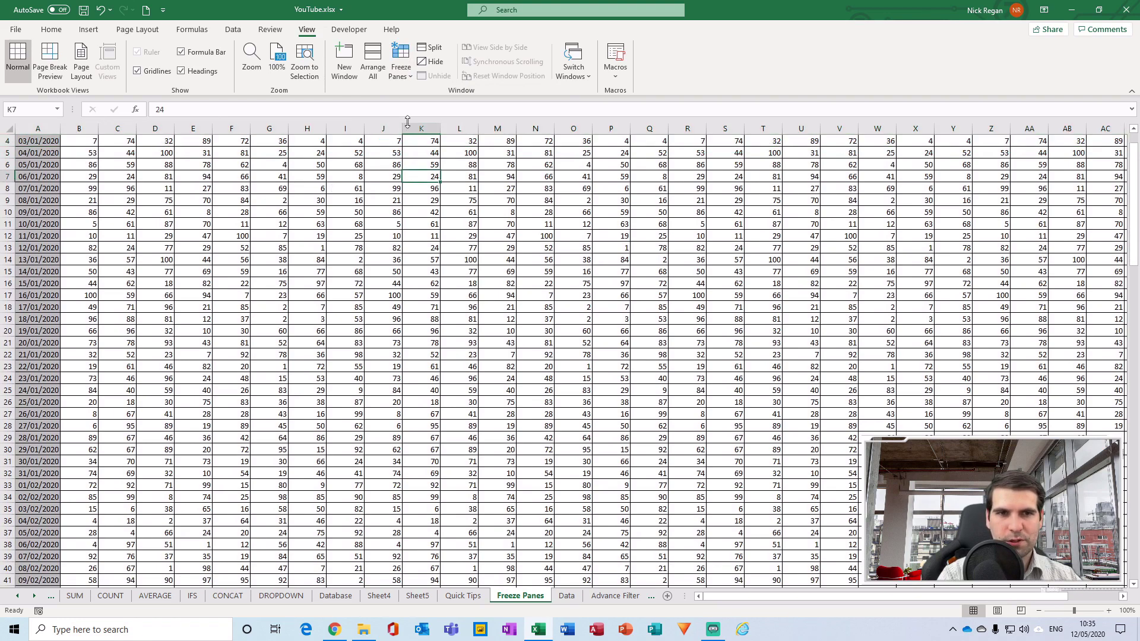
Step: Freeze the row currently shown at the top and scroll to test it
click(401, 68)
click(458, 130)
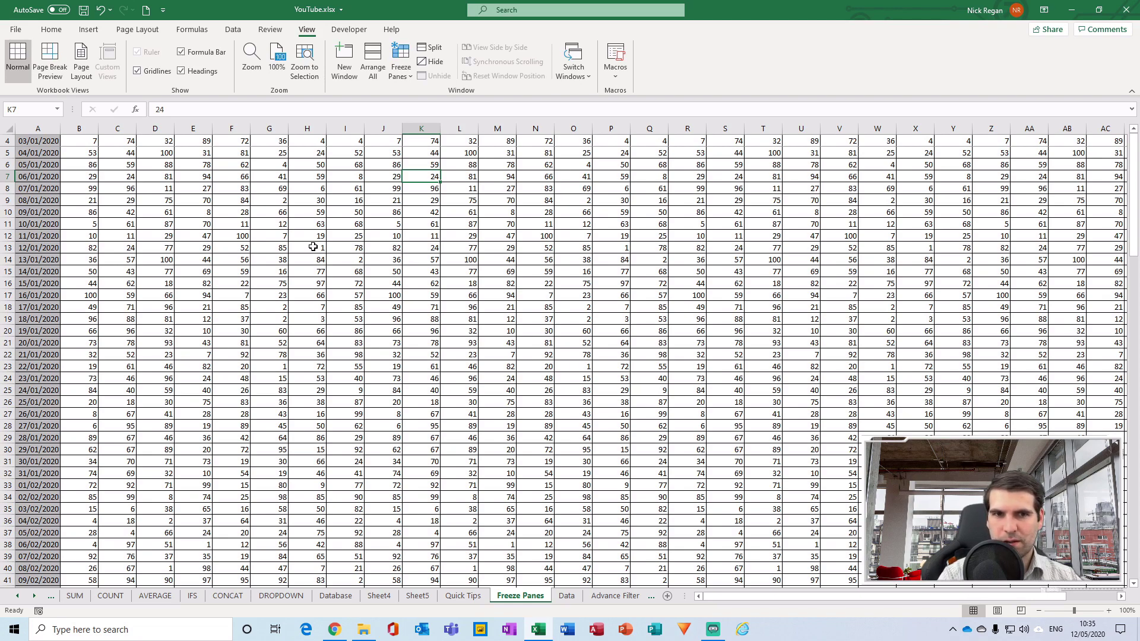
scroll(313, 247, down, 5)
scroll(313, 247, up, 5)
Step: Unfreeze again, refreeze the name header row at the top, and scroll to confirm
click(399, 69)
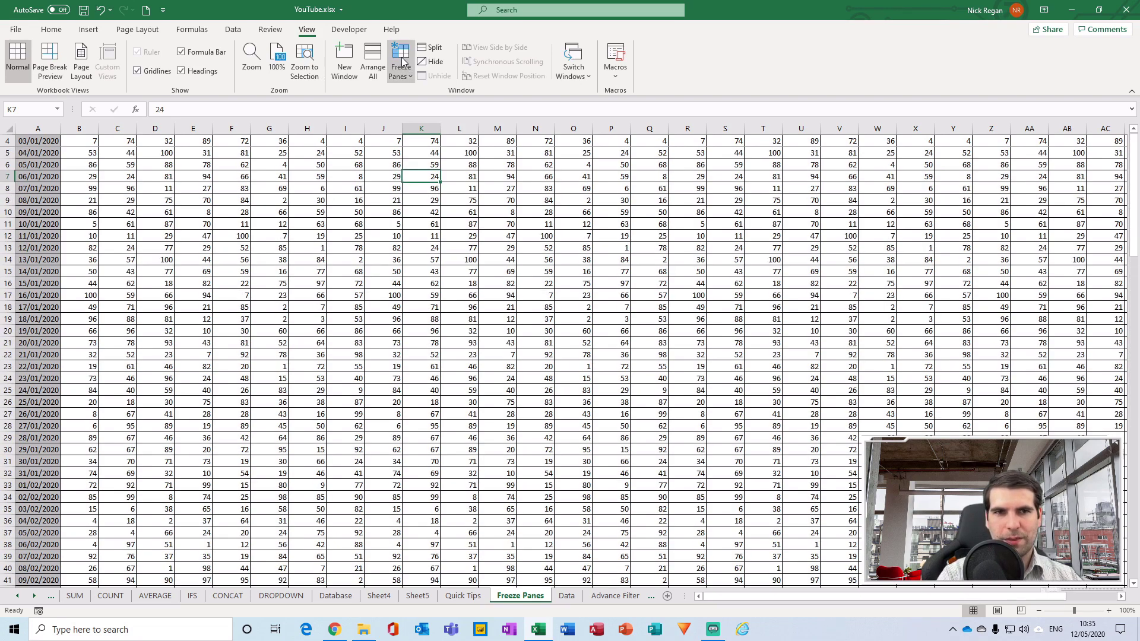
click(440, 101)
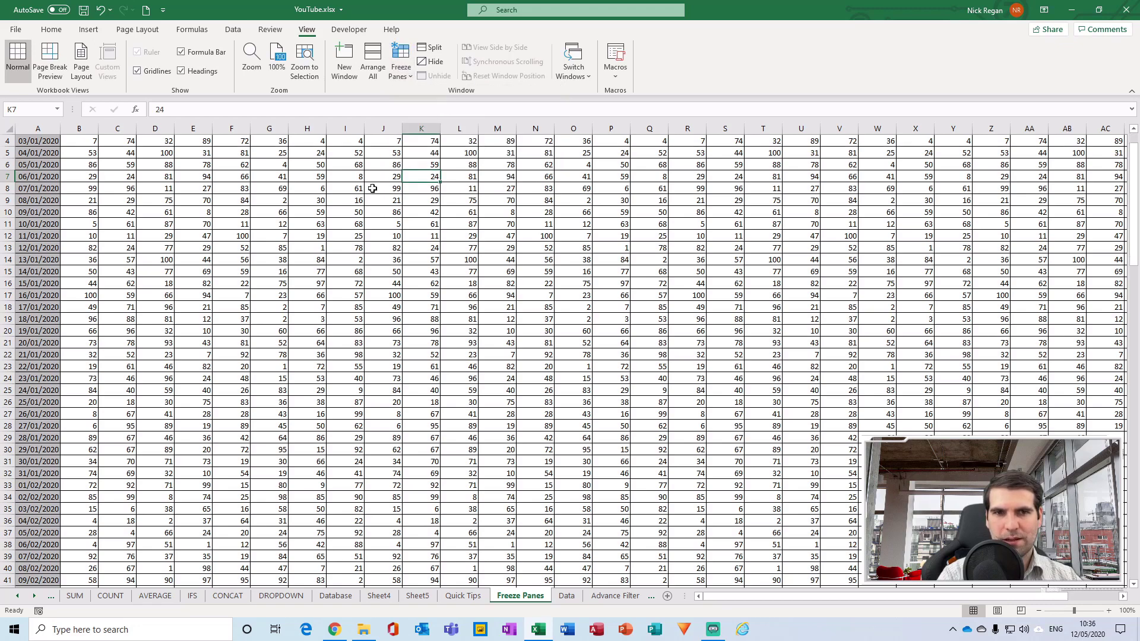
scroll(368, 191, up, 1)
click(401, 67)
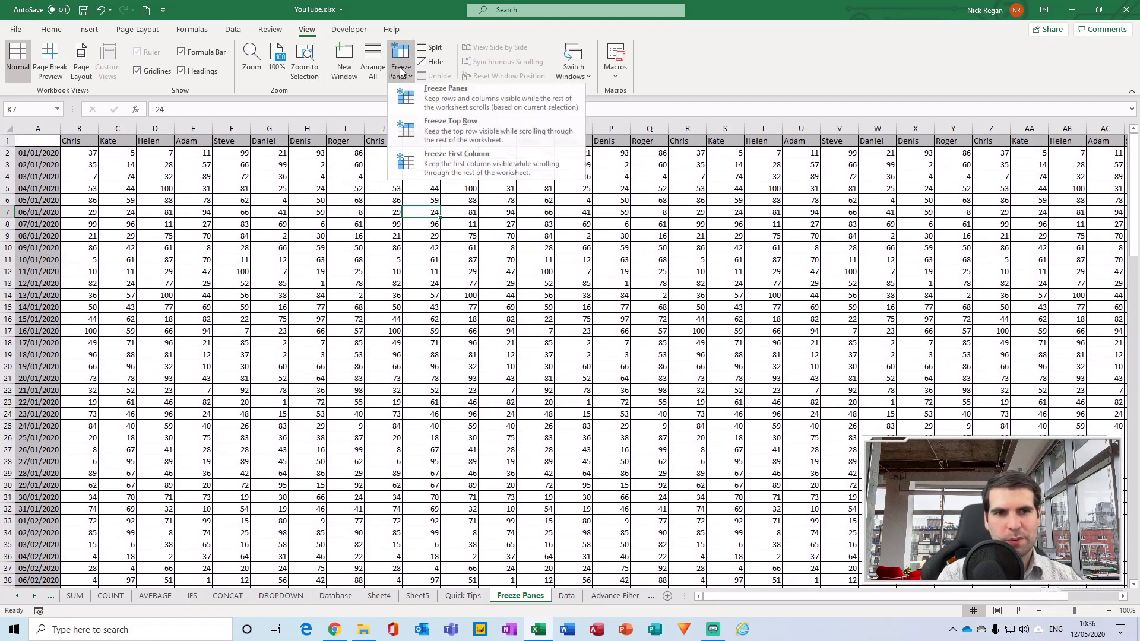
click(442, 128)
scroll(455, 291, down, 9)
scroll(452, 268, up, 9)
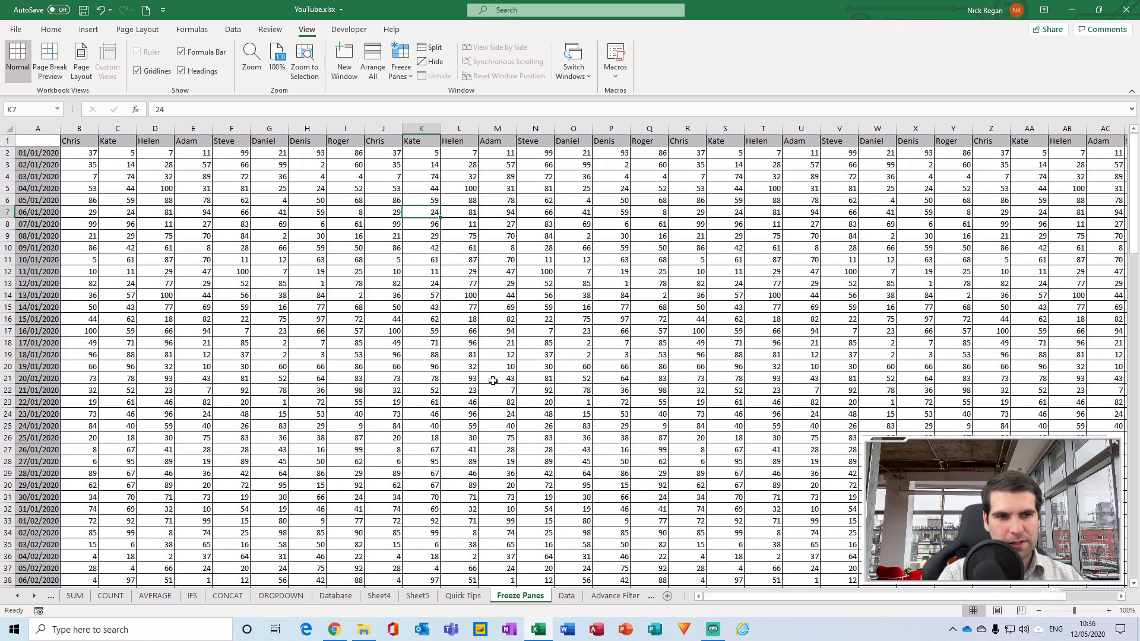
drag(732, 596, 873, 596)
scroll(330, 417, down, 6)
scroll(323, 417, down, 15)
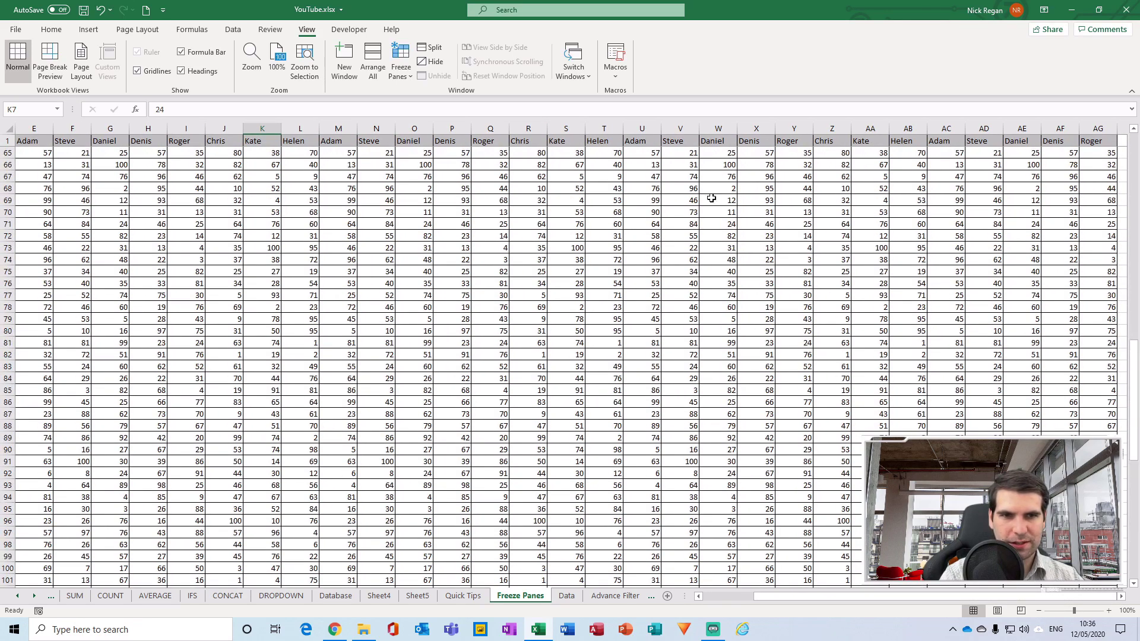
scroll(442, 493, down, 11)
scroll(445, 472, up, 20)
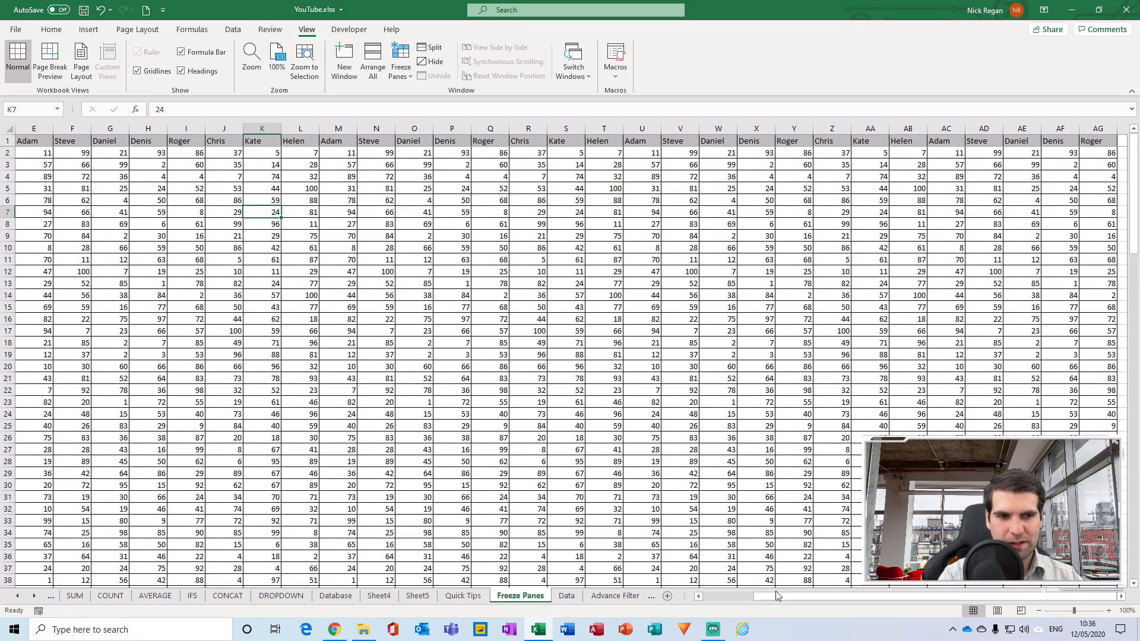
scroll(783, 596, left, 3)
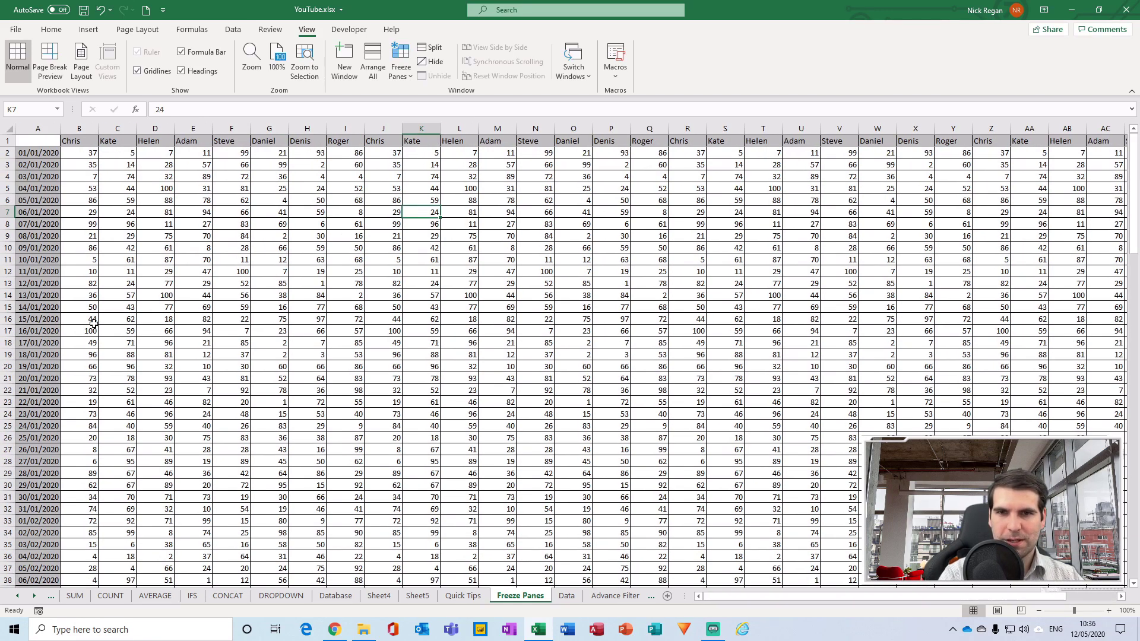
click(35, 129)
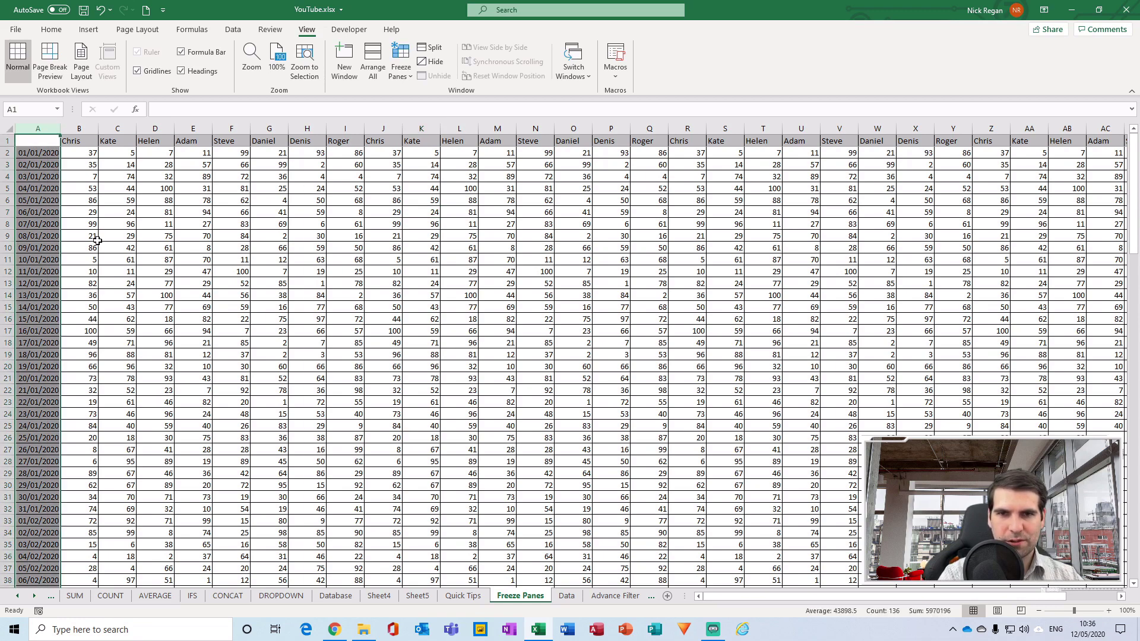
click(122, 260)
drag(757, 601, 757, 601)
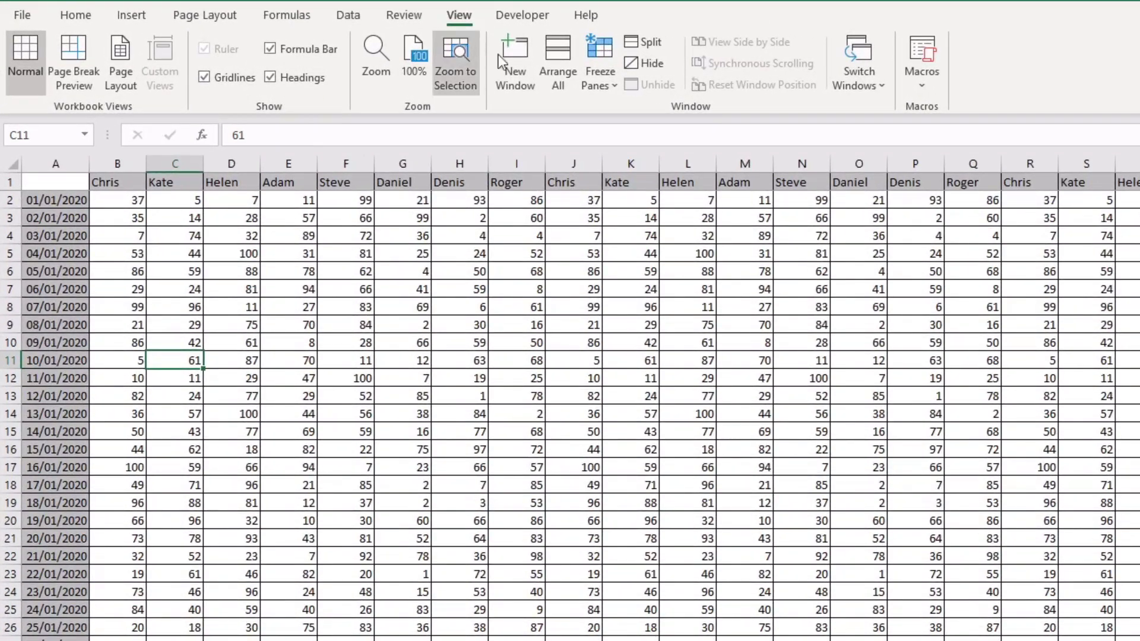
Step: Freeze the first date column and scroll sideways to test it
click(607, 87)
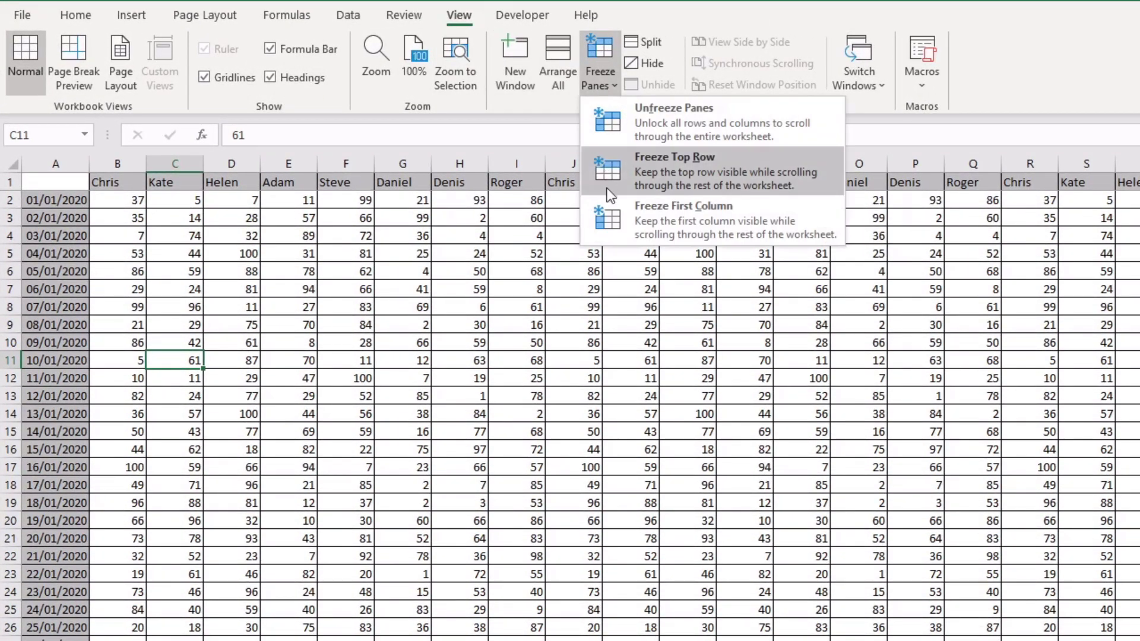
click(698, 216)
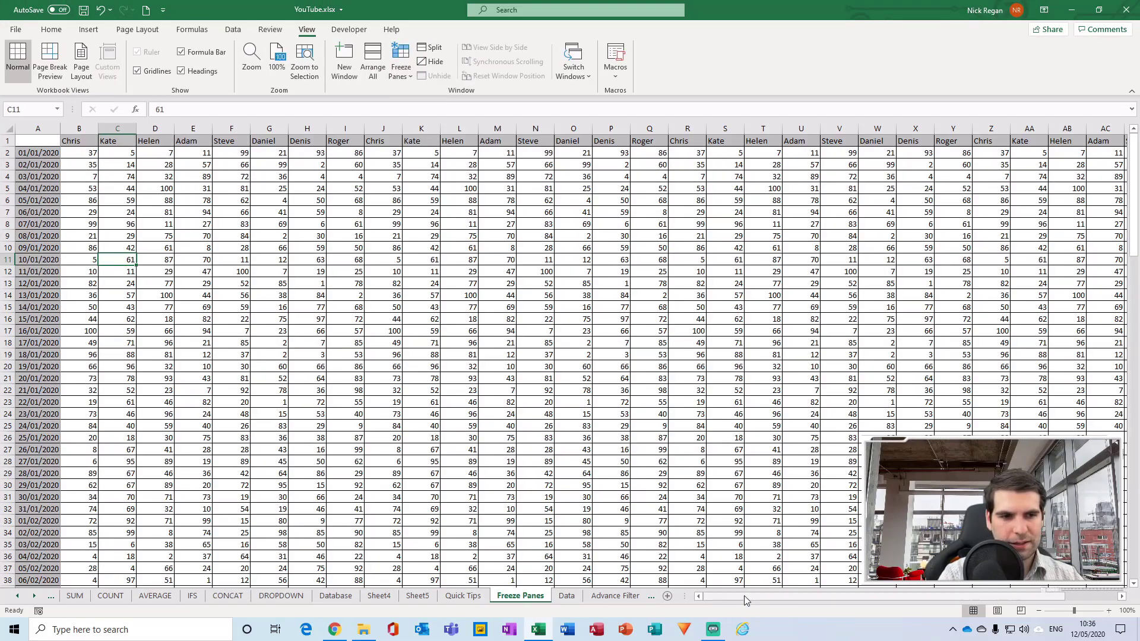
drag(1114, 640, 1139, 640)
drag(788, 601, 801, 601)
drag(885, 586, 833, 586)
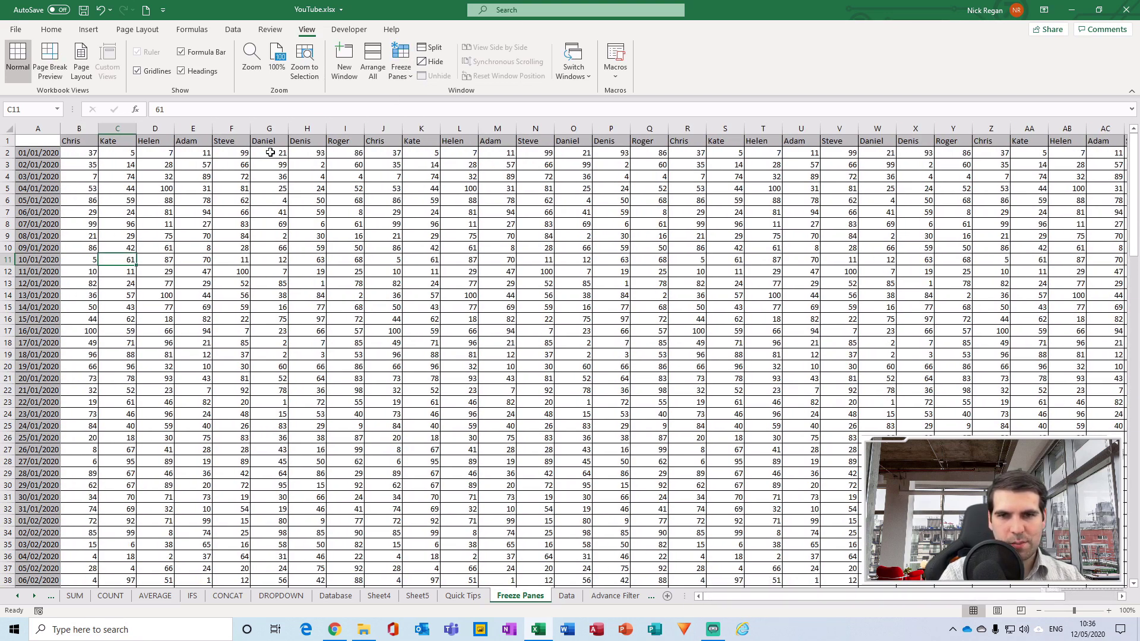
Step: Unfreeze the first column and scroll right to see column A move away
click(401, 71)
click(457, 166)
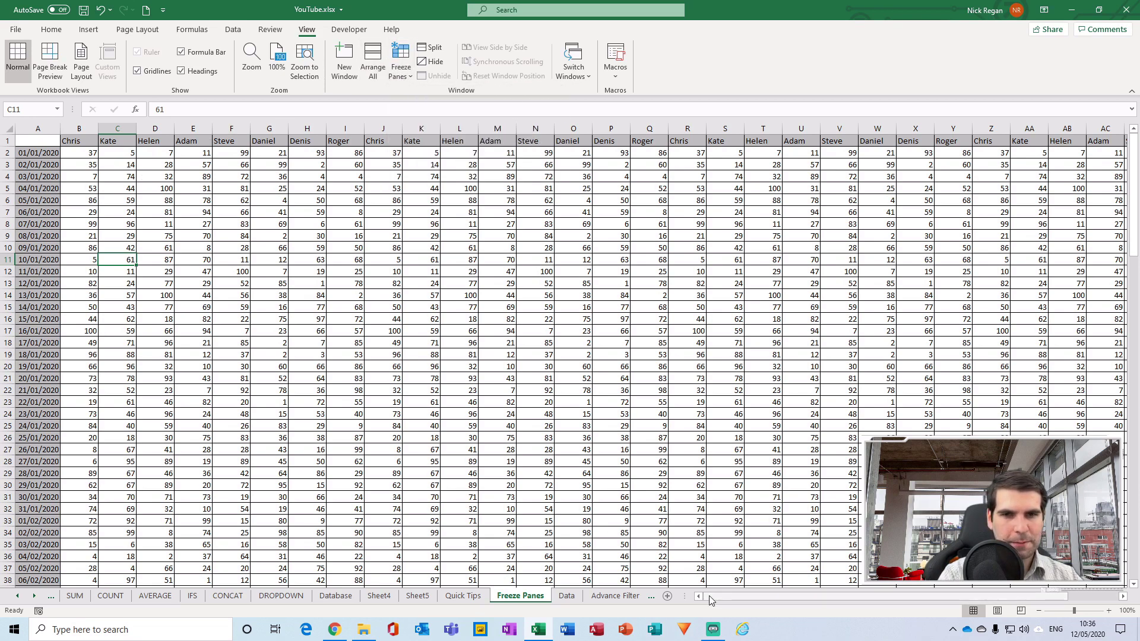
drag(718, 596, 721, 596)
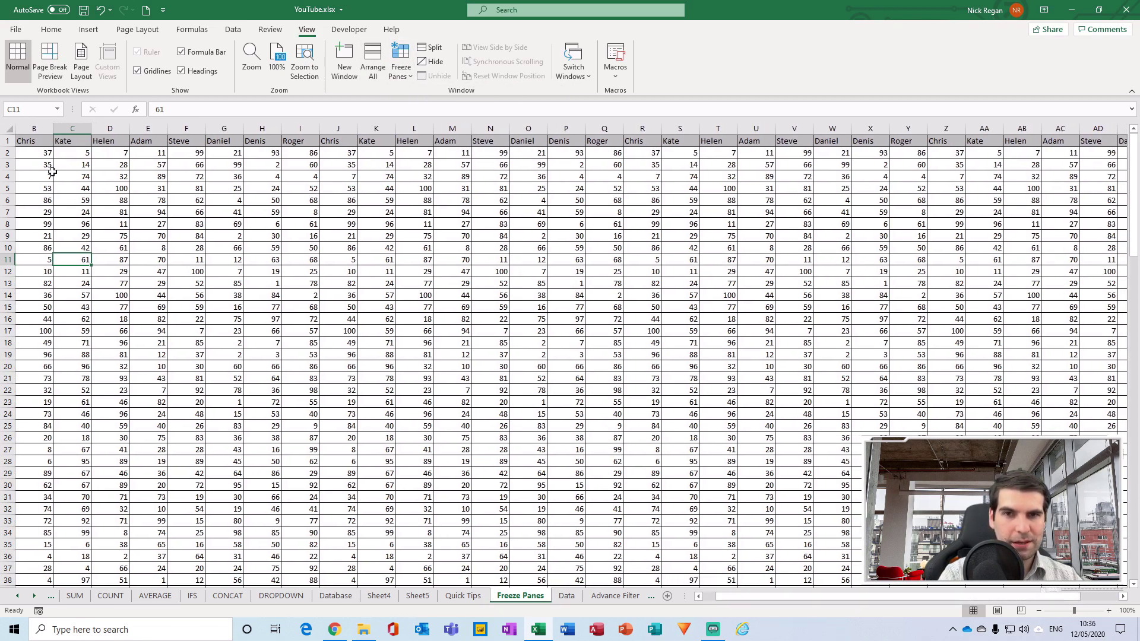
Step: Freeze the first visible column and scroll sideways to check it
click(401, 66)
click(466, 172)
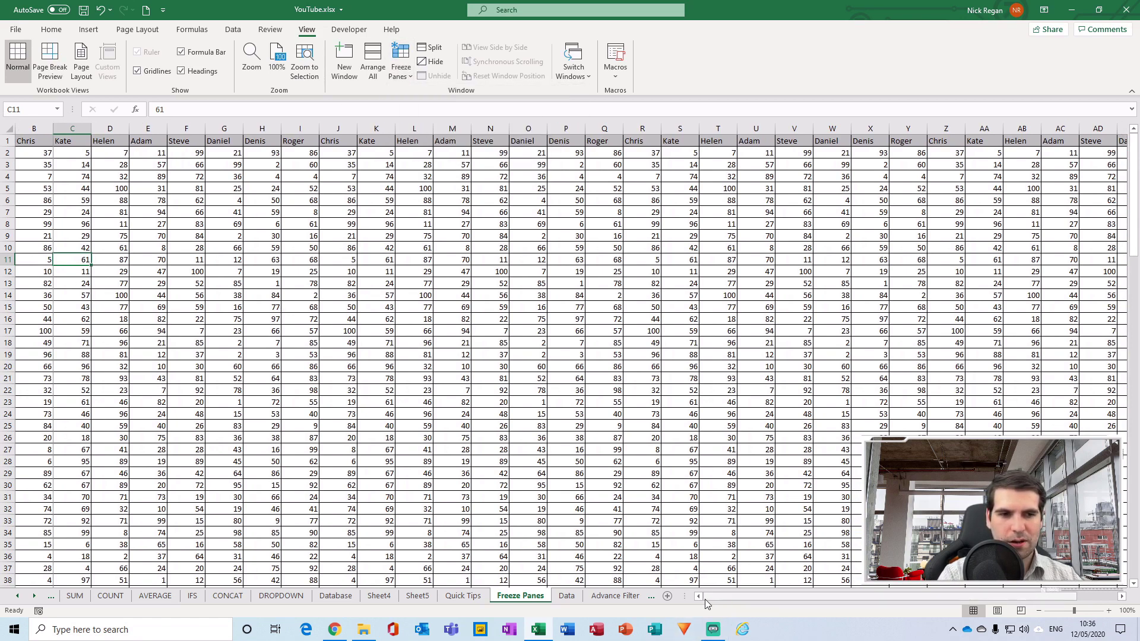
mouse_move(700, 597)
mouse_down()
mouse_move(739, 599)
mouse_move(689, 601)
mouse_move(962, 591)
mouse_move(707, 596)
mouse_up()
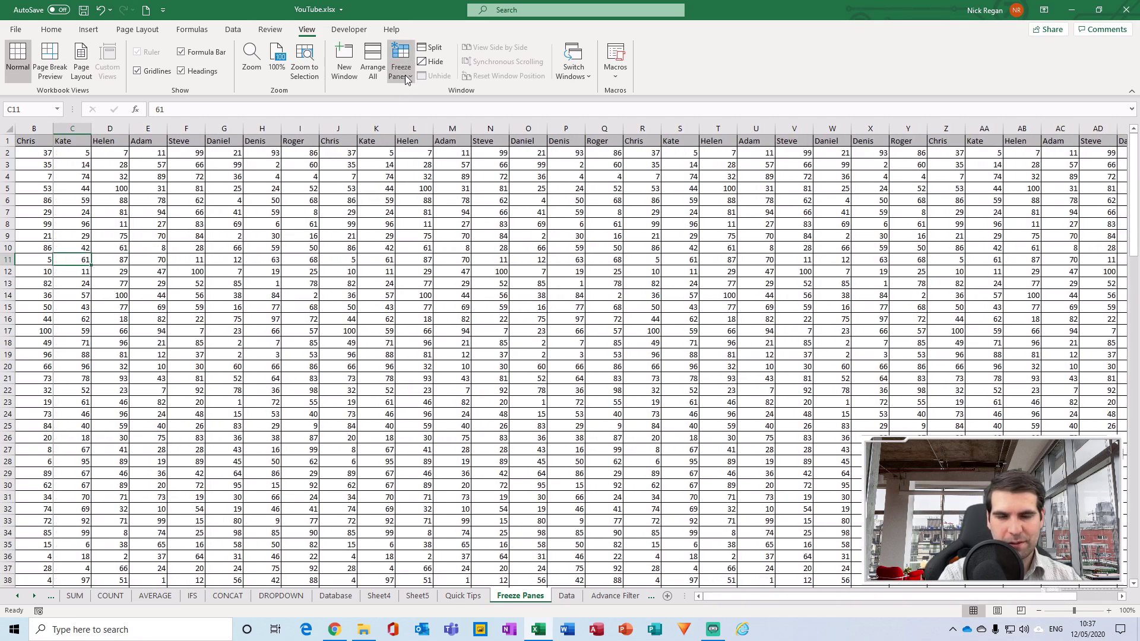
drag(720, 597, 720, 596)
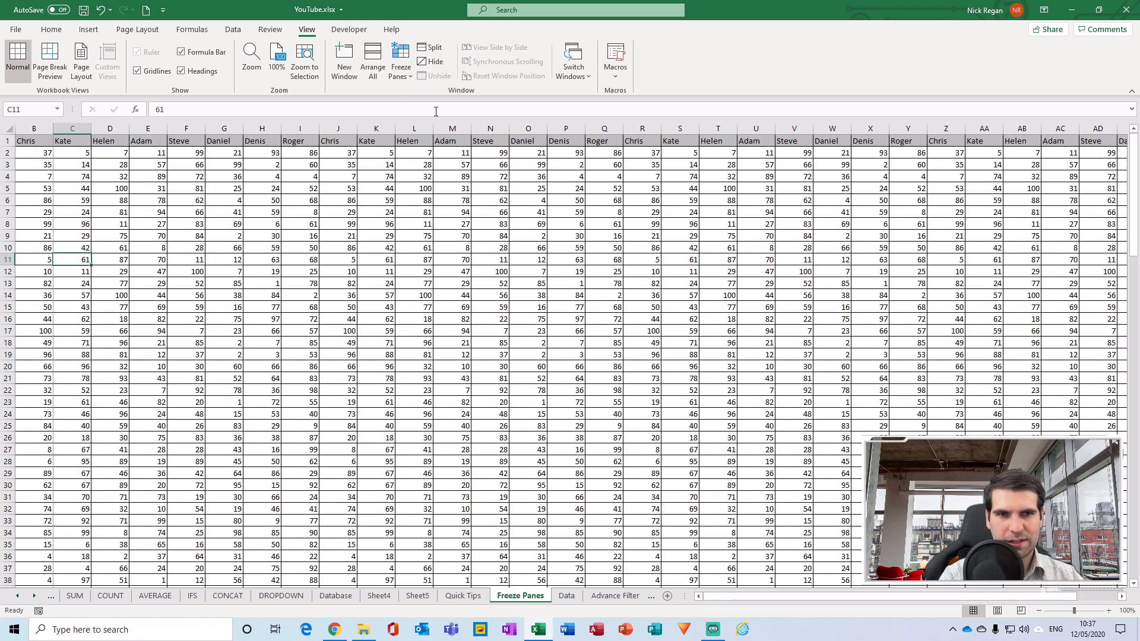
Step: Remove the earlier freeze, then freeze the first column of dates and scroll sideways
click(401, 64)
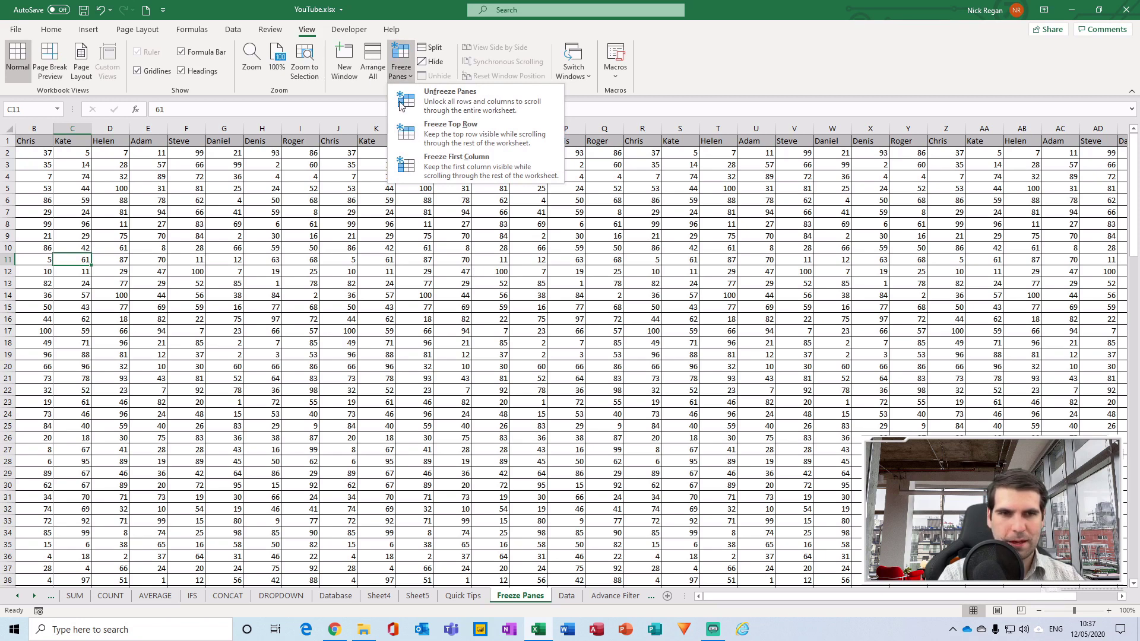
click(455, 160)
drag(738, 595, 709, 596)
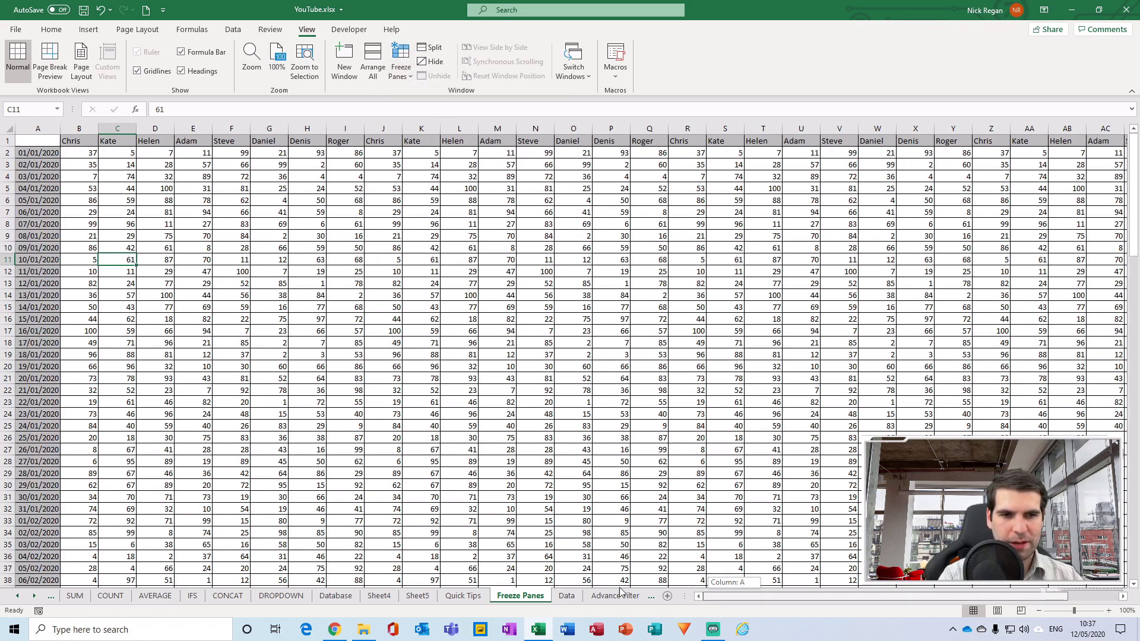
click(392, 81)
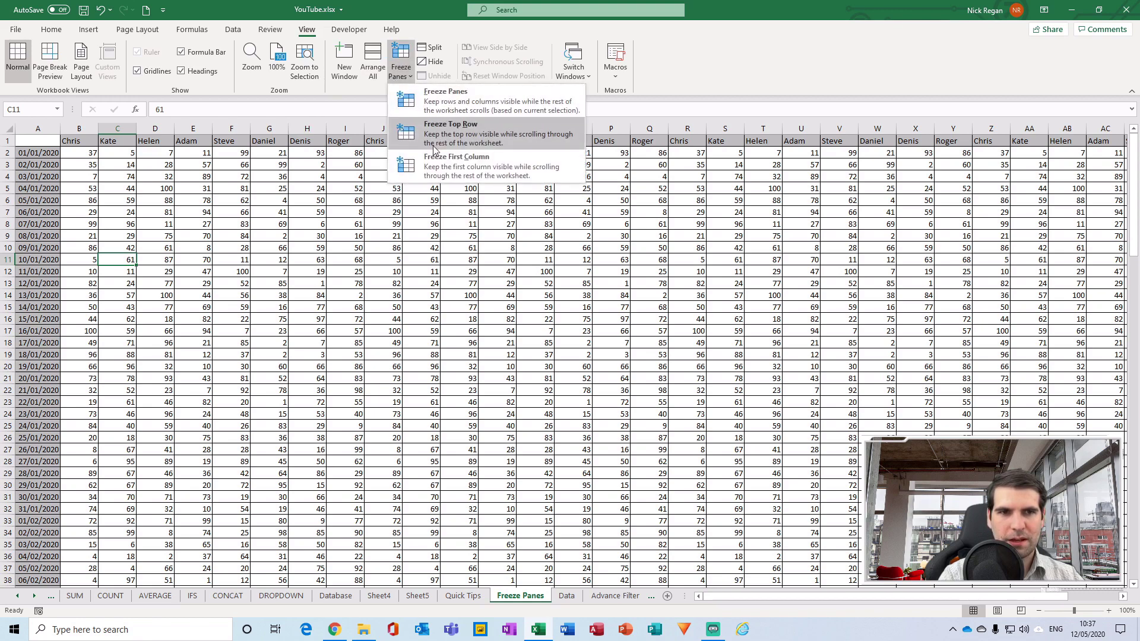
click(461, 167)
drag(712, 597, 584, 558)
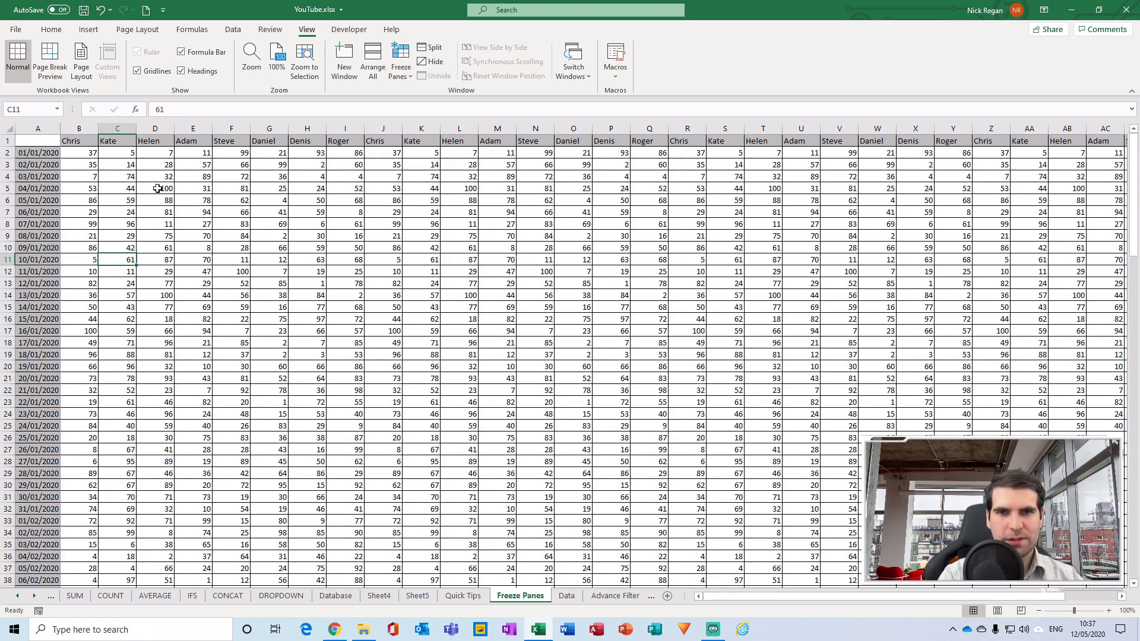
Step: Scroll down and up through the dates to test the current freeze
scroll(157, 189, down, 5)
scroll(160, 196, up, 5)
scroll(171, 235, down, 9)
scroll(171, 236, down, 10)
scroll(171, 236, up, 15)
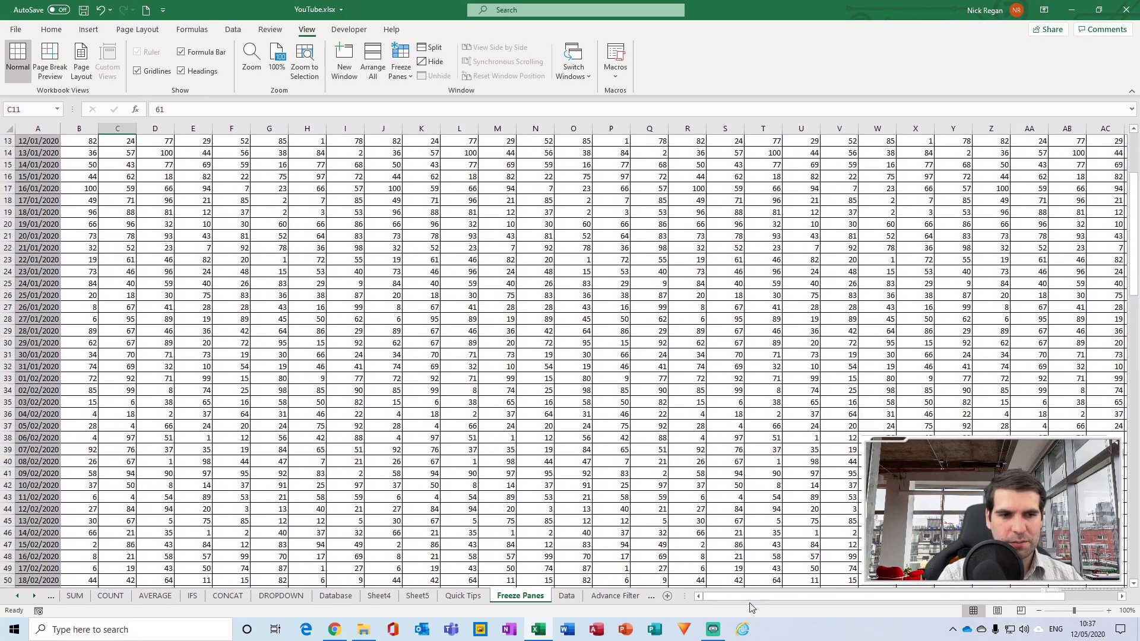
scroll(272, 311, up, 4)
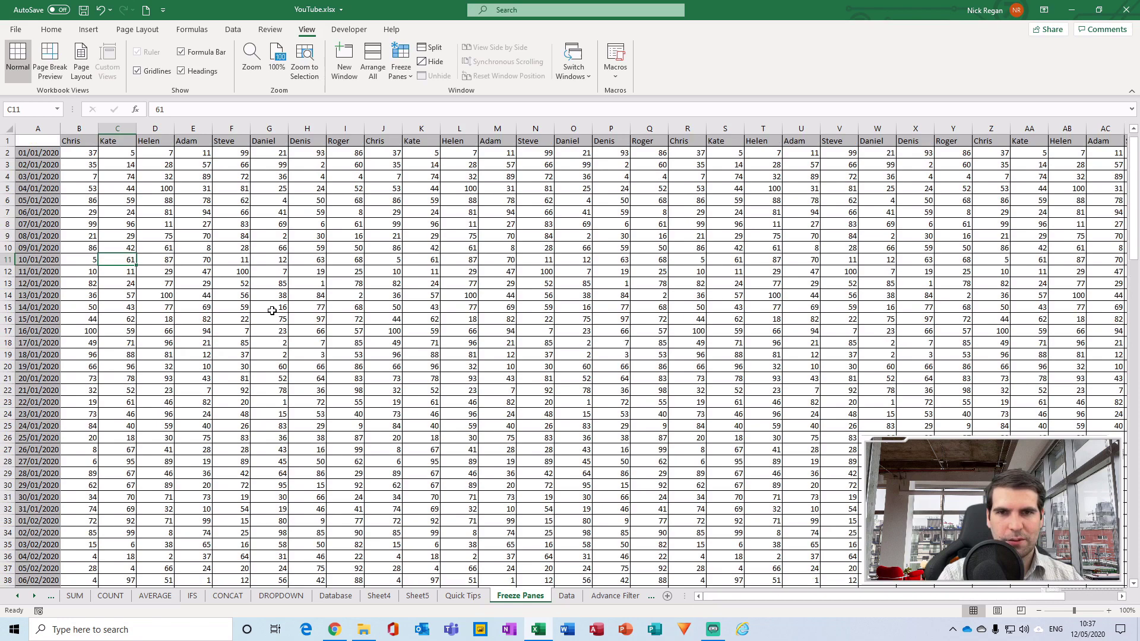
Step: Switch to Freeze Top Row for the name headers, then reopen the Freeze Panes options
click(411, 67)
click(446, 136)
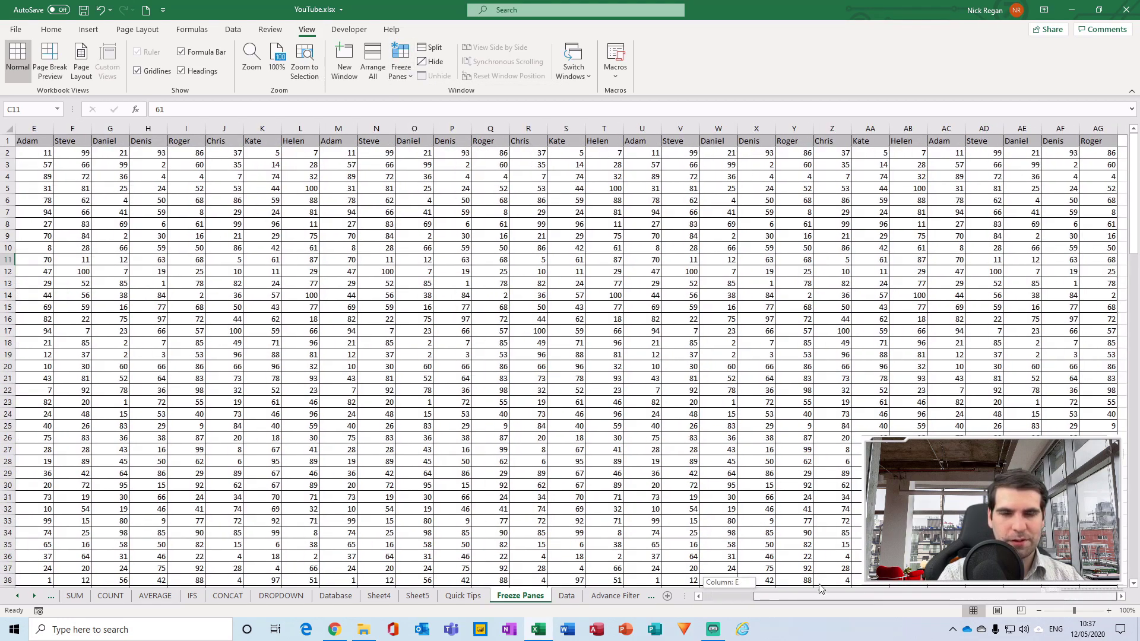
click(400, 67)
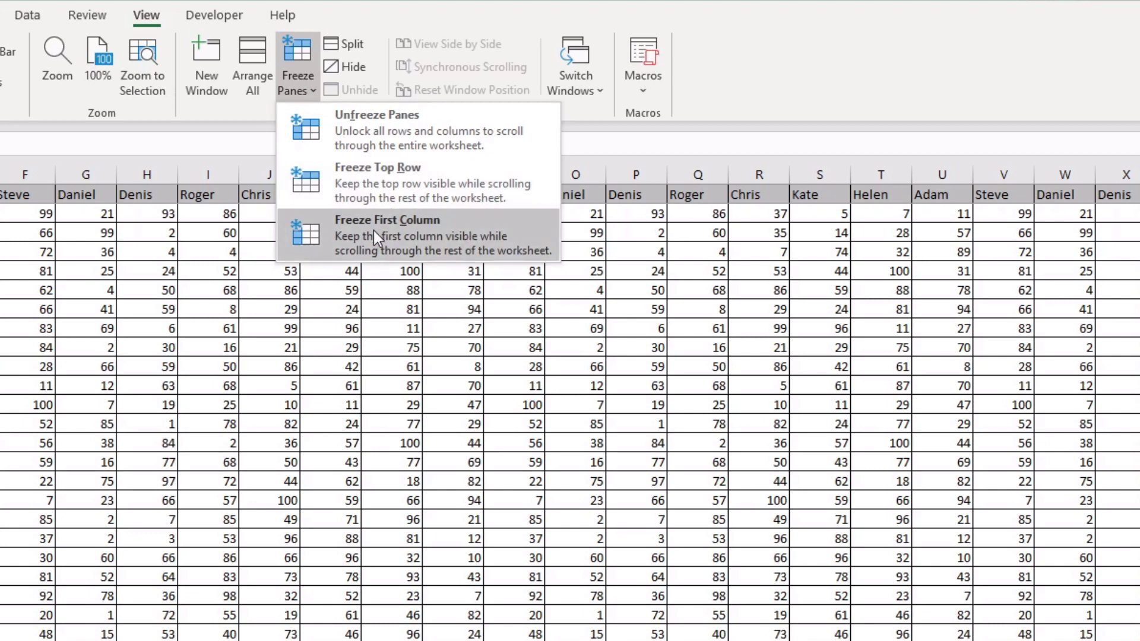
Step: Freeze the first column of dates, then unfreeze all panes
click(1, 253)
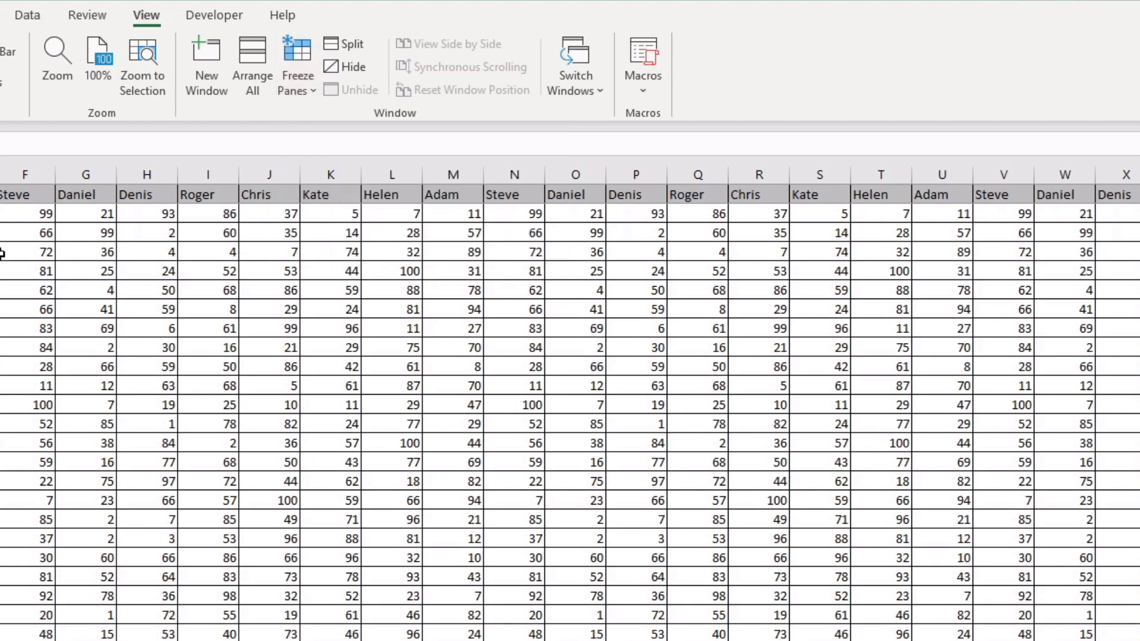
click(297, 89)
click(380, 130)
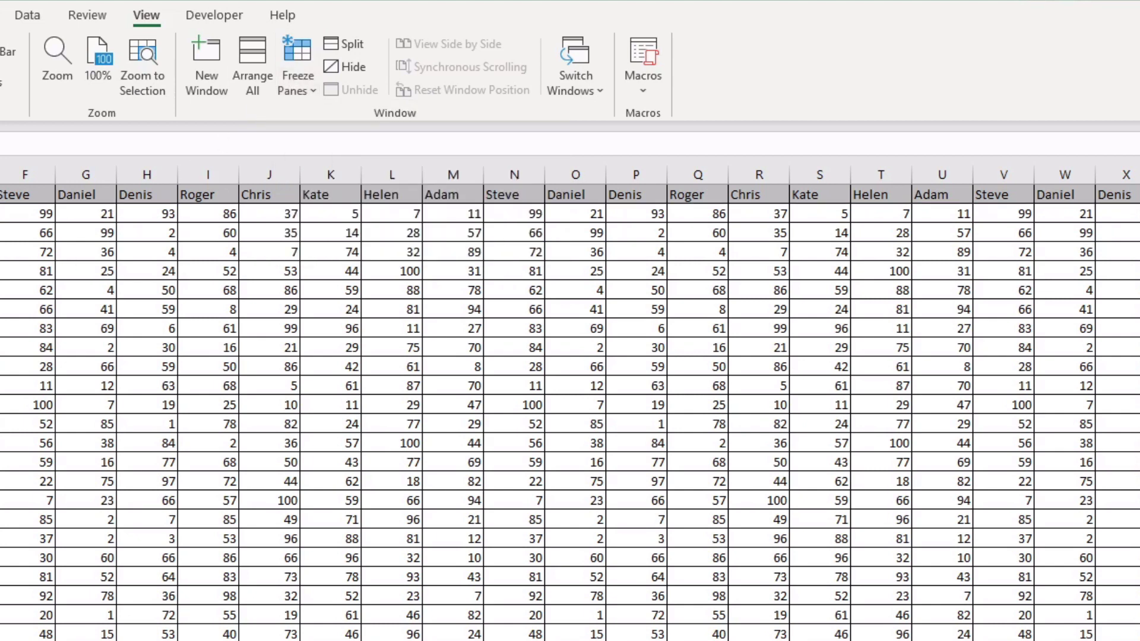
Step: Freeze just the top row of names and reopen the Freeze Panes options
click(293, 69)
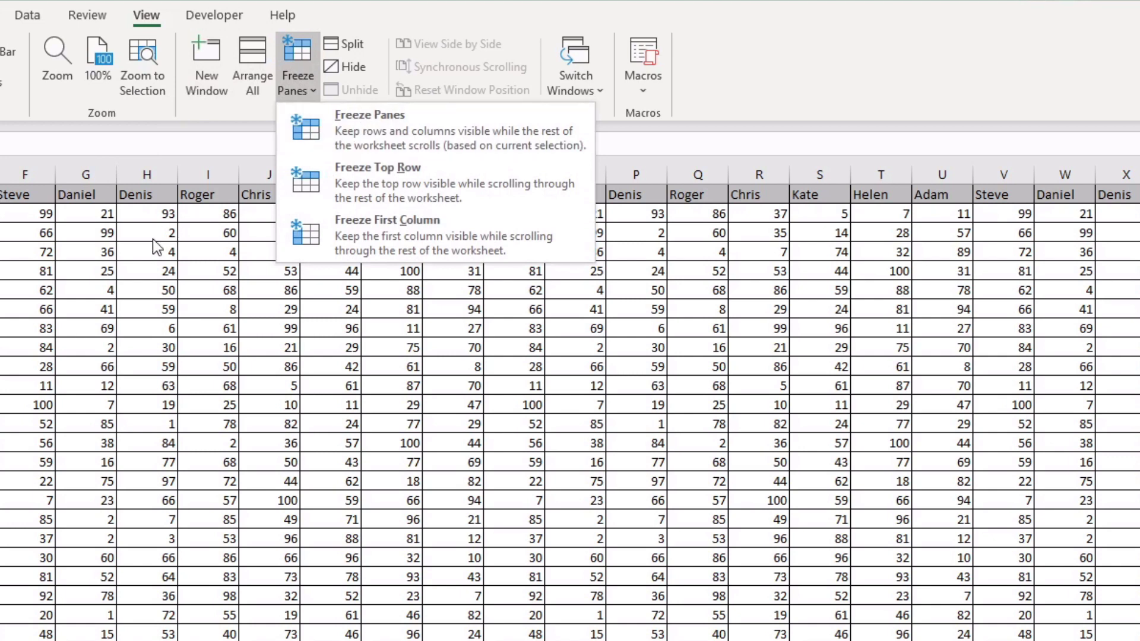
click(390, 179)
click(303, 94)
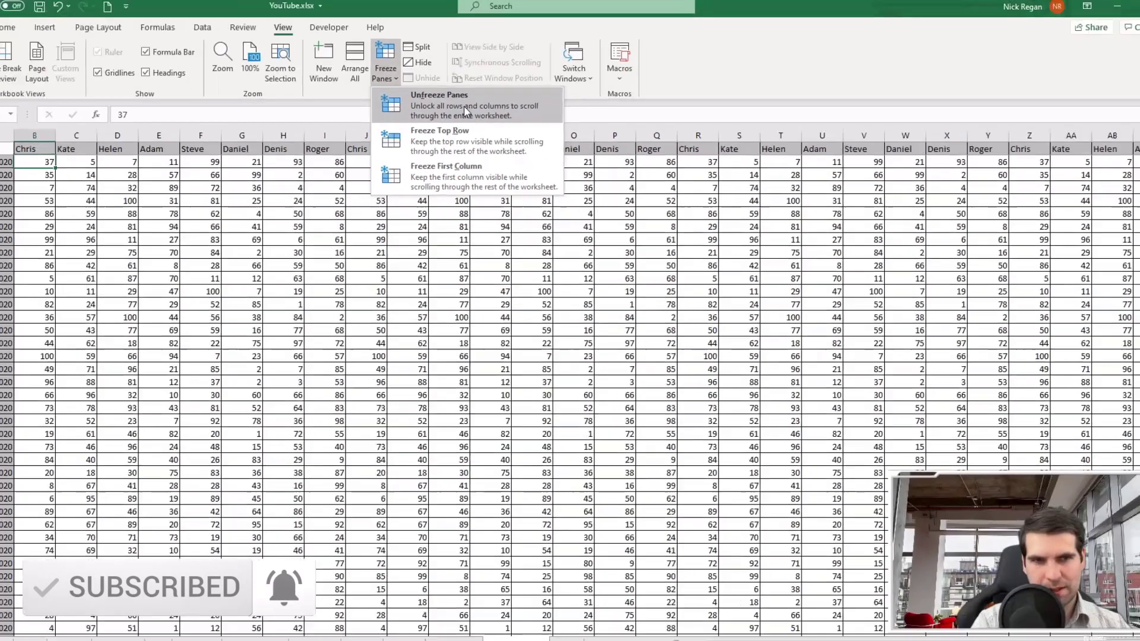
Step: Unfreeze all panes, select E8, and open then close the freeze options
click(415, 133)
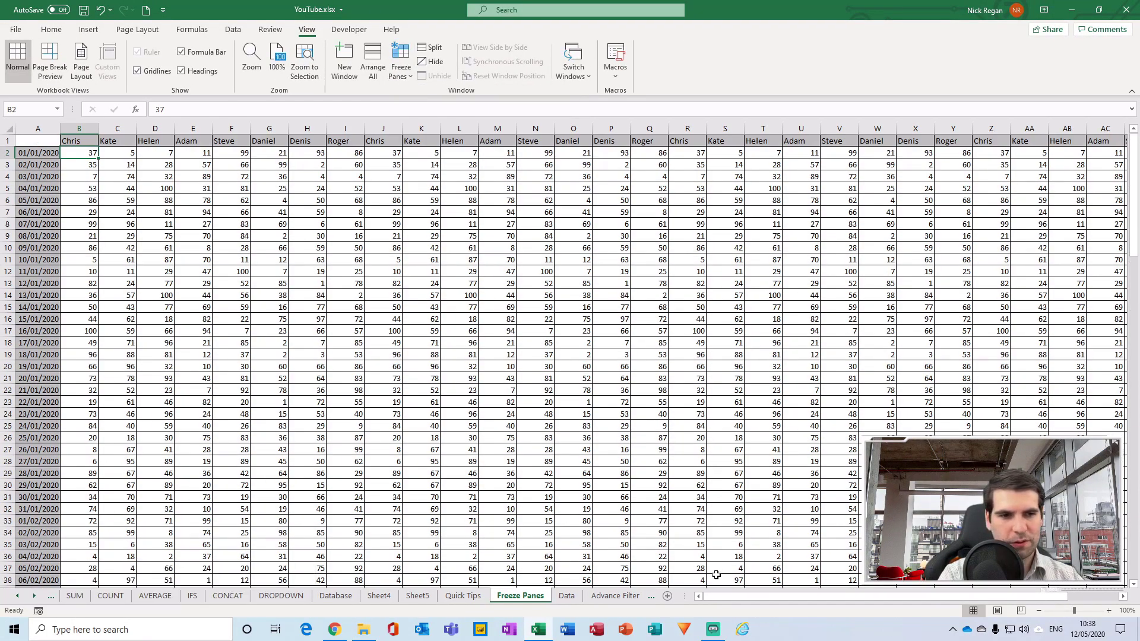
mouse_move(722, 596)
mouse_down()
mouse_move(863, 597)
mouse_move(722, 596)
mouse_up()
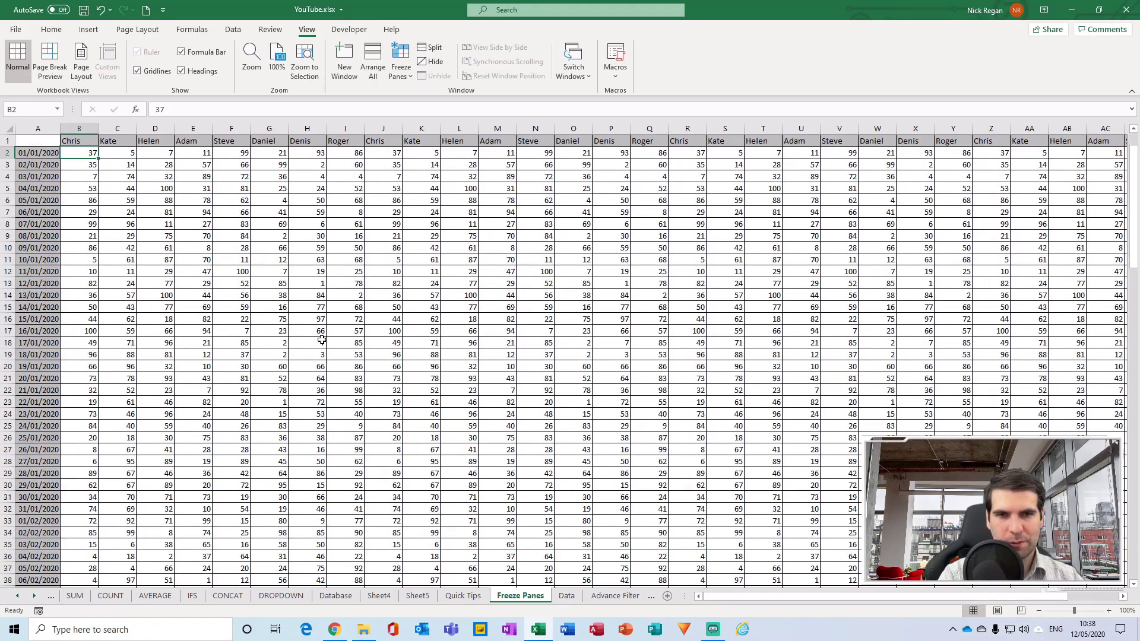
click(193, 223)
click(401, 70)
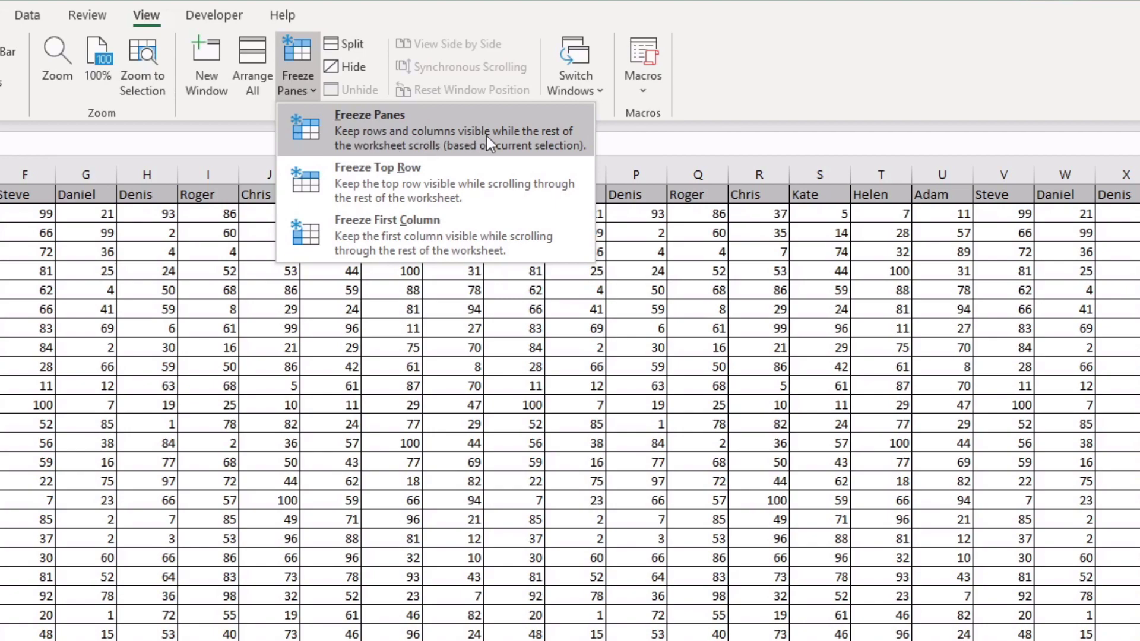
click(300, 65)
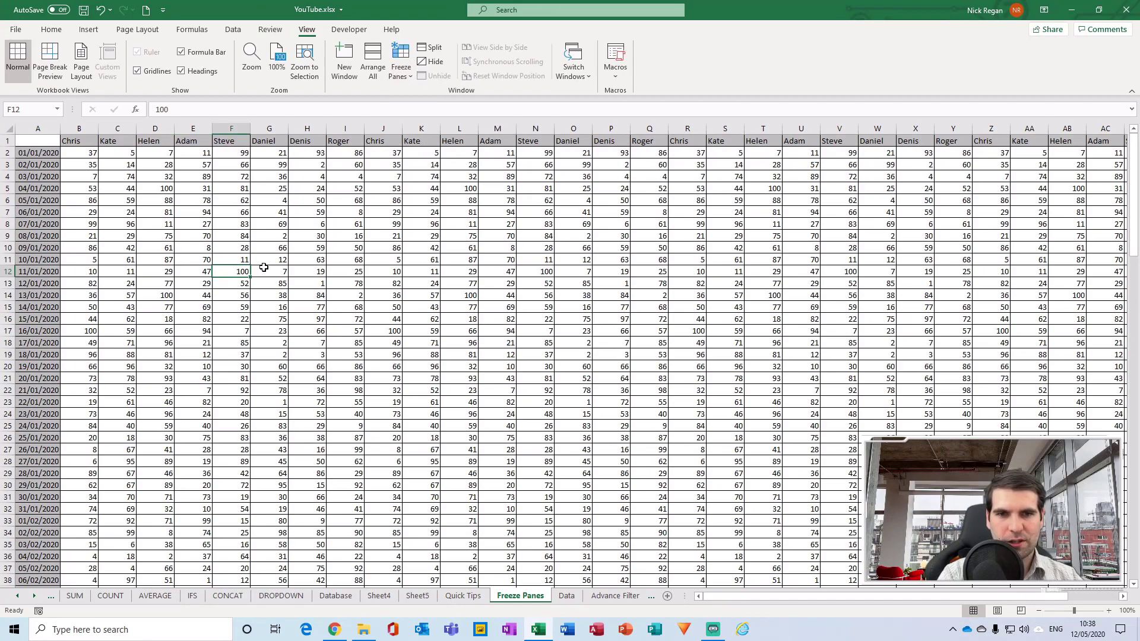
Step: Try G12, row 1, column A, C3 and C4, settling on cell B2
click(197, 313)
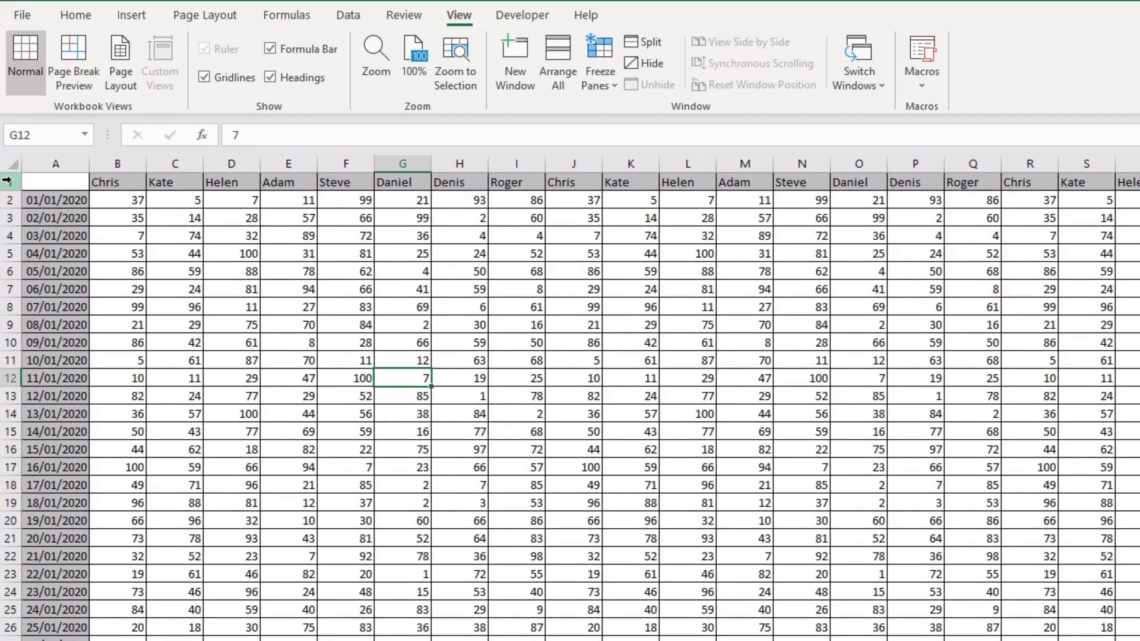
click(6, 158)
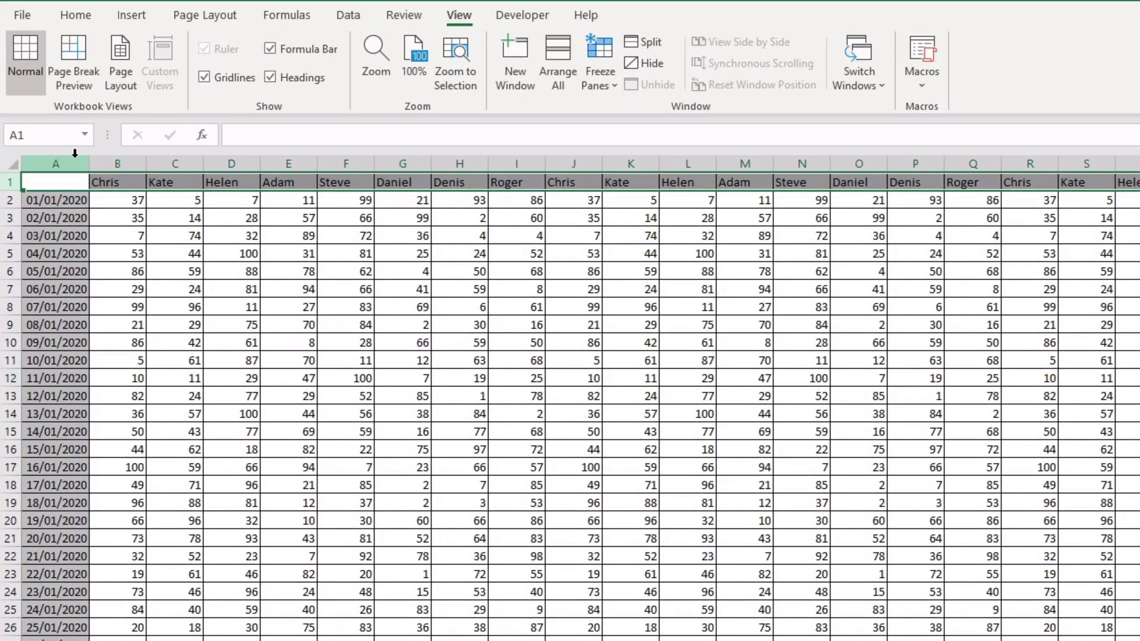
click(70, 154)
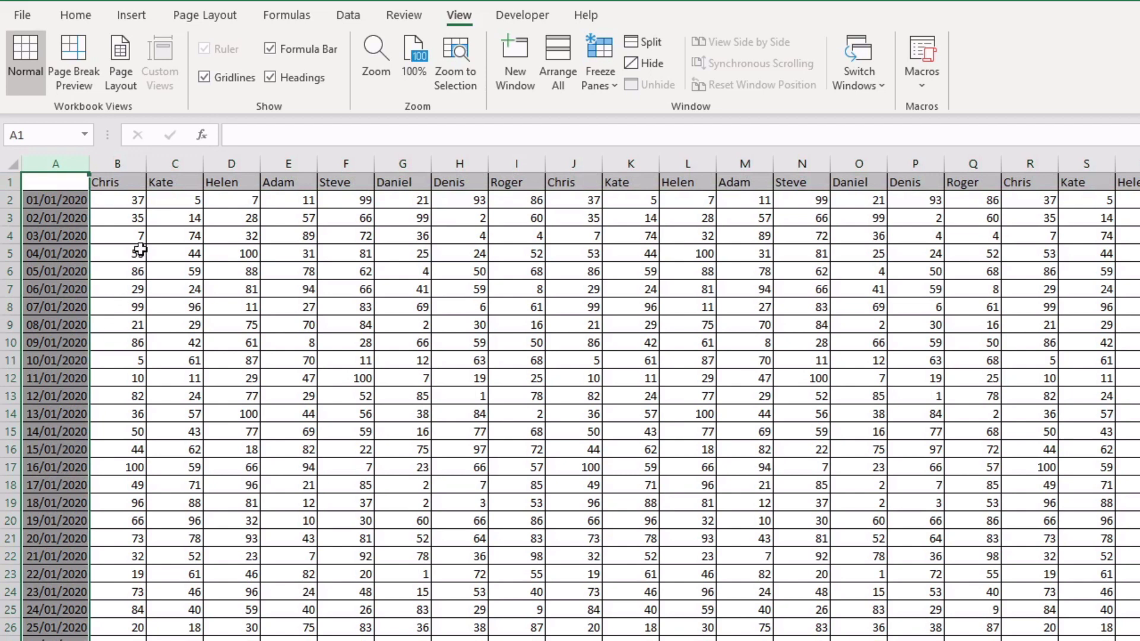
click(136, 202)
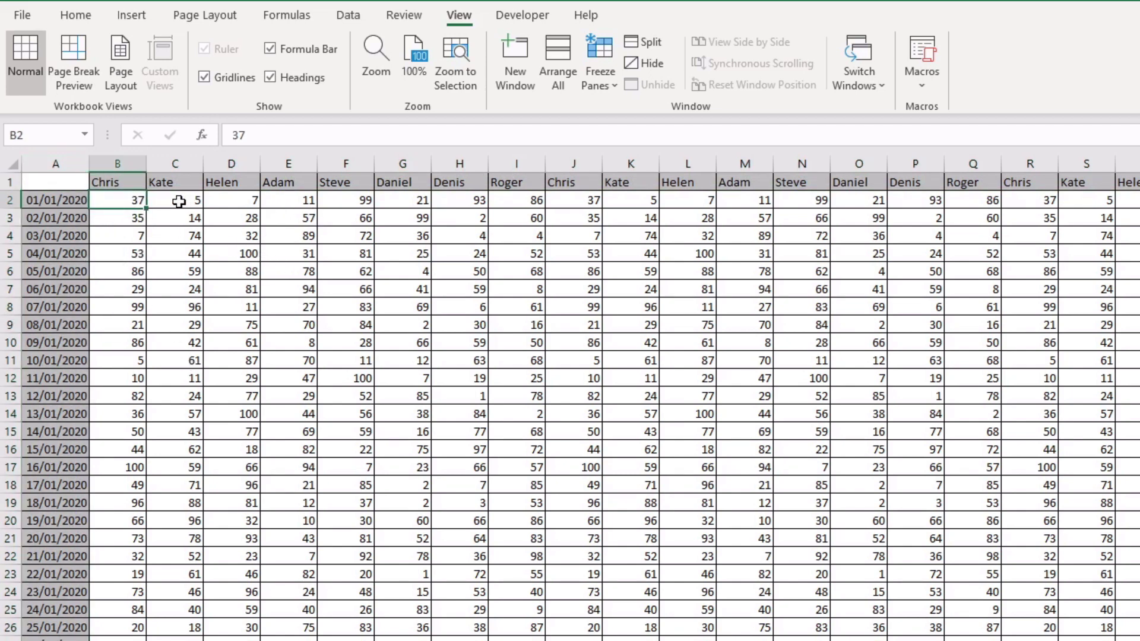
click(177, 219)
click(173, 240)
click(132, 200)
Step: Apply Freeze Panes at B2, then select B1, A2 and B2 to compare
click(584, 82)
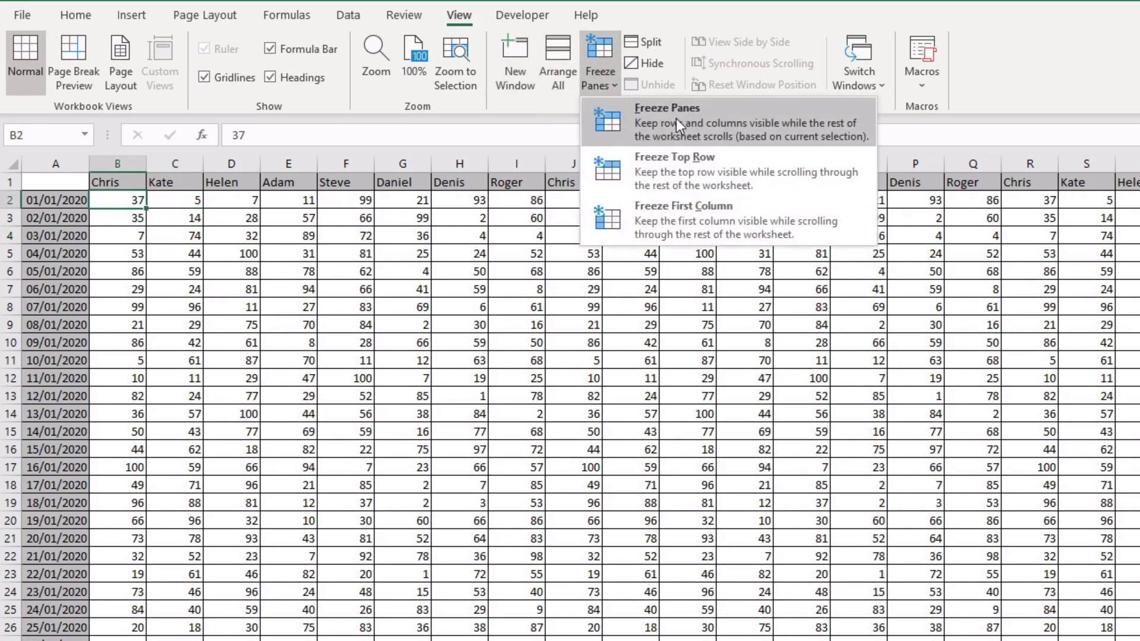
click(140, 223)
click(124, 181)
click(65, 202)
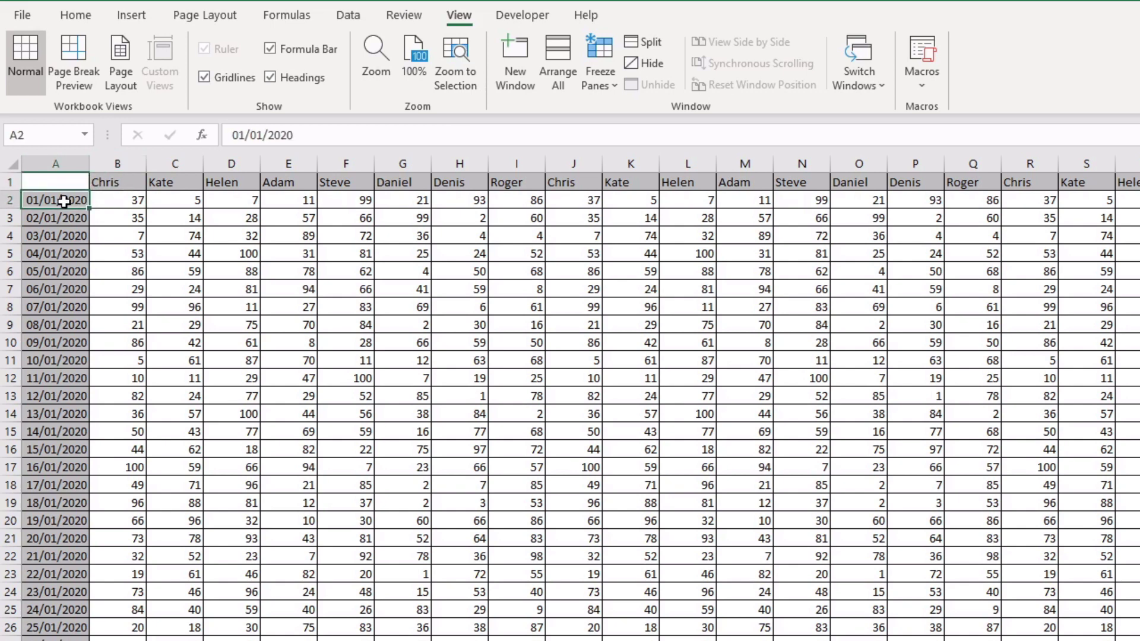
click(107, 204)
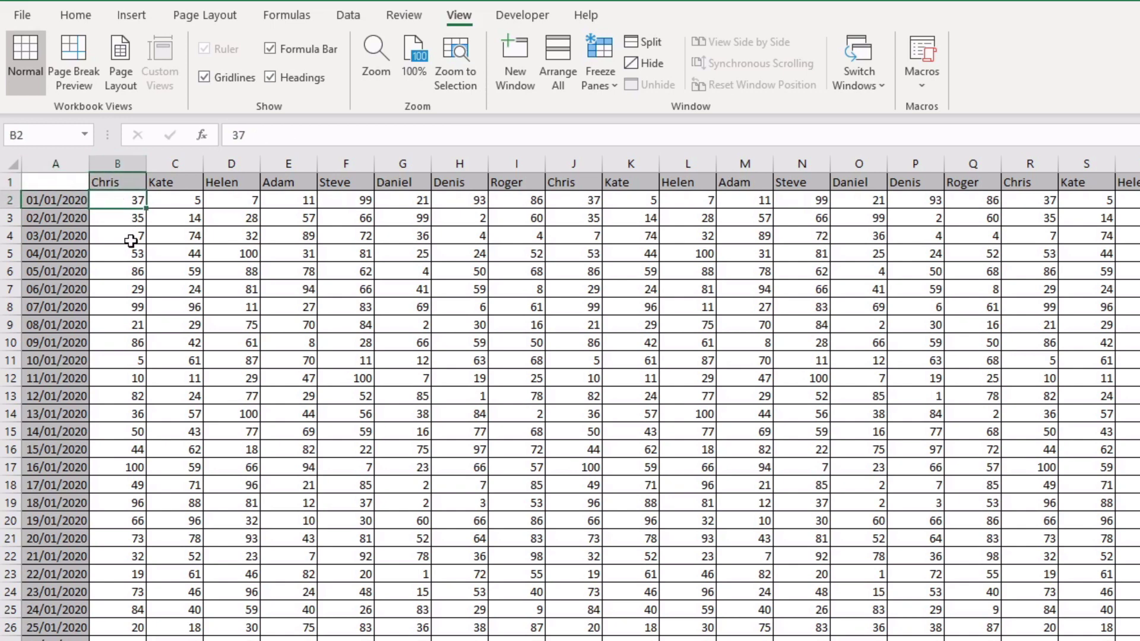
Step: Select B1, A2 and B2 again, then settle on E9 as the split point
click(124, 181)
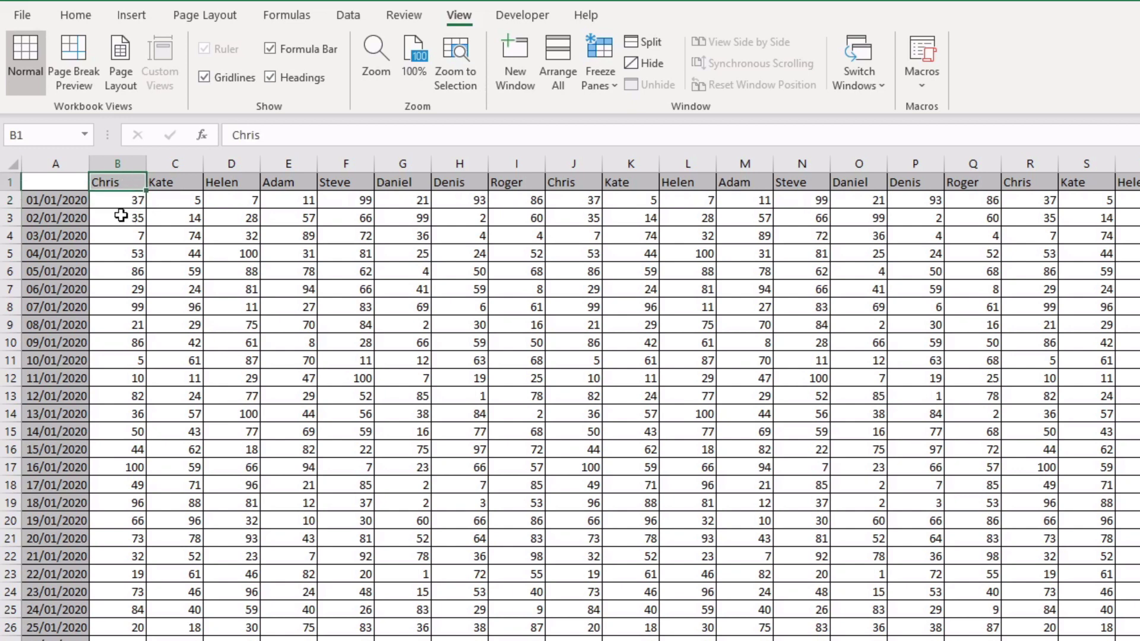
click(56, 203)
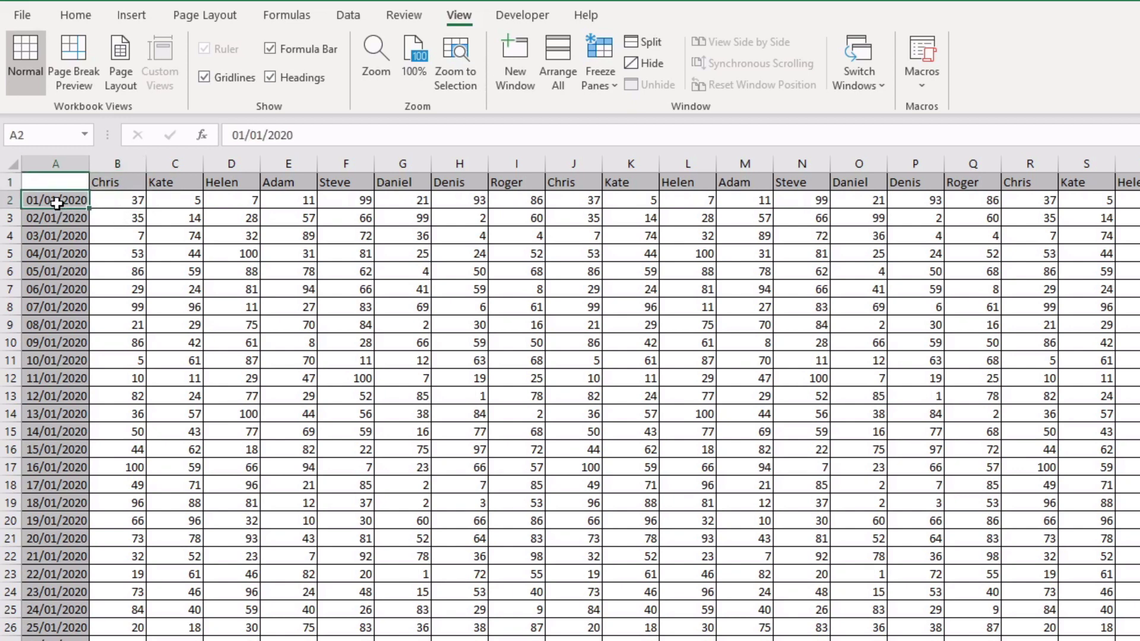
click(129, 202)
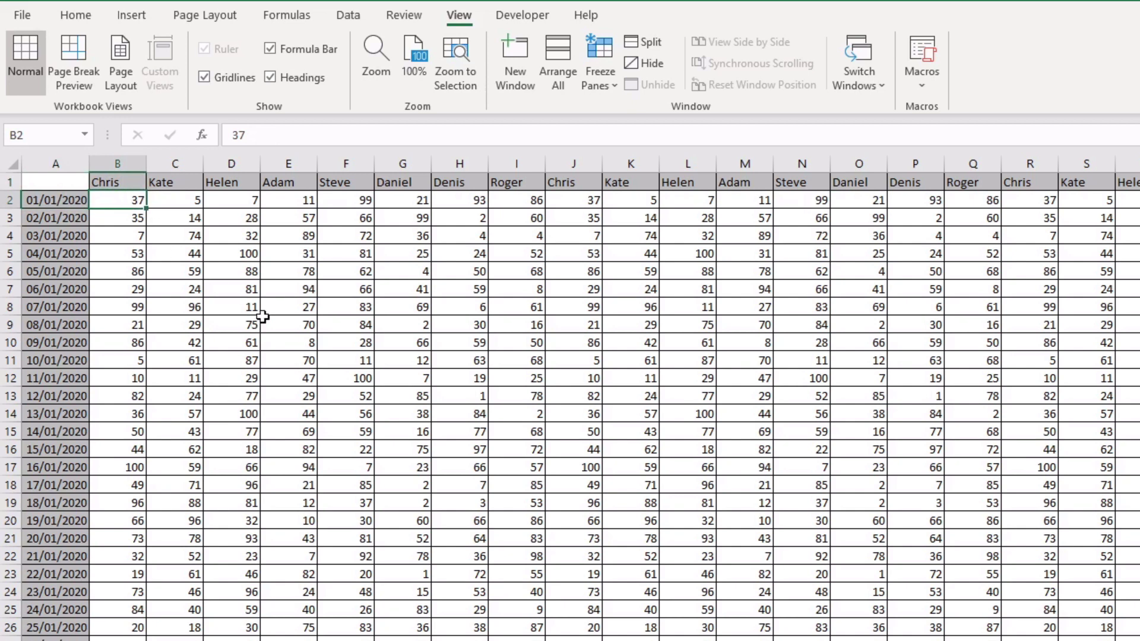
click(286, 324)
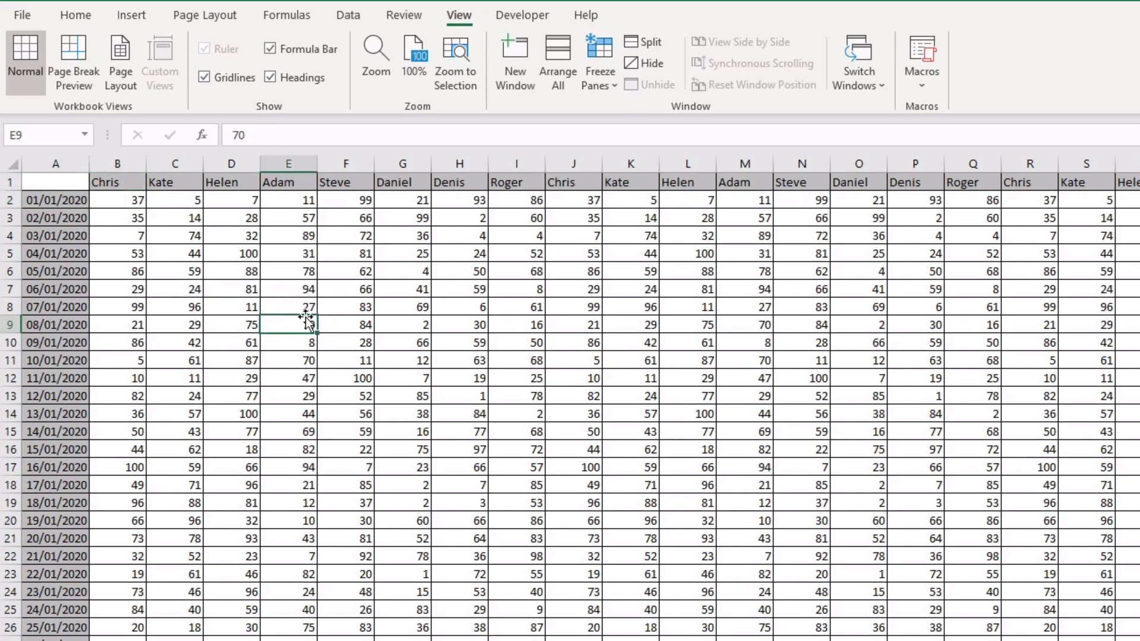
Step: Highlight A1:D8 as the area to stay fixed, reselect E9, and open Freeze Panes
drag(250, 307, 114, 198)
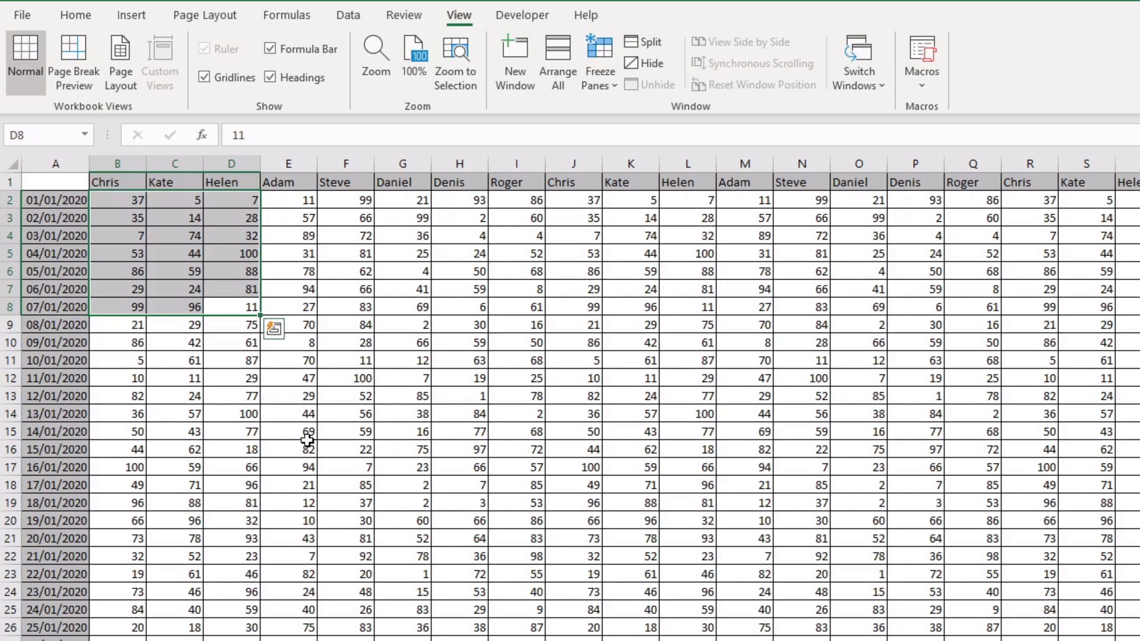
click(294, 323)
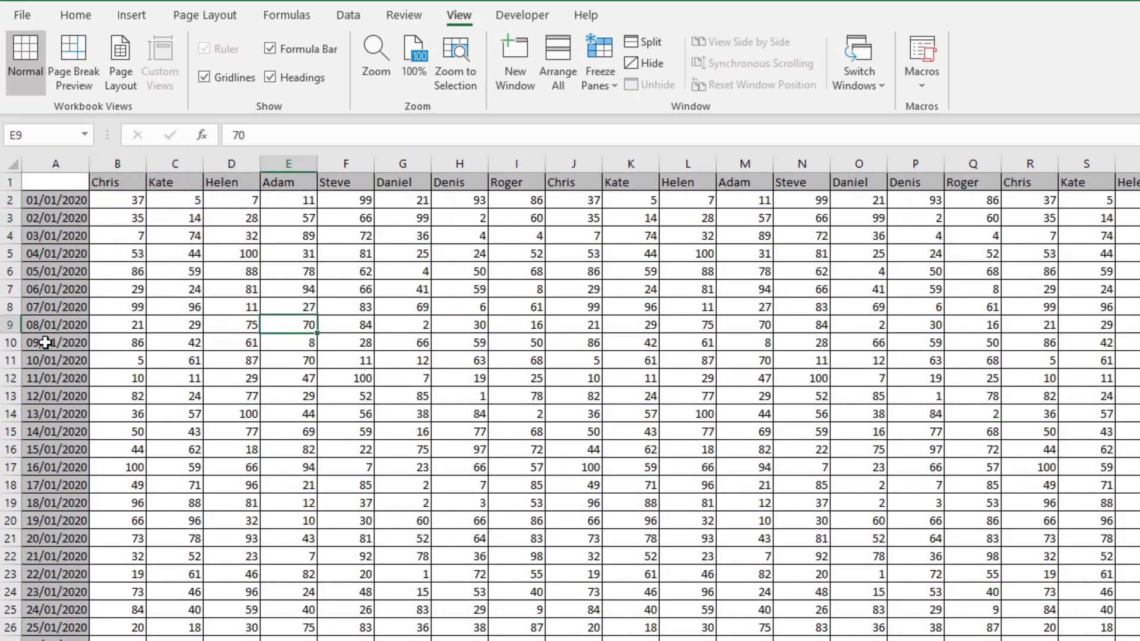
click(613, 95)
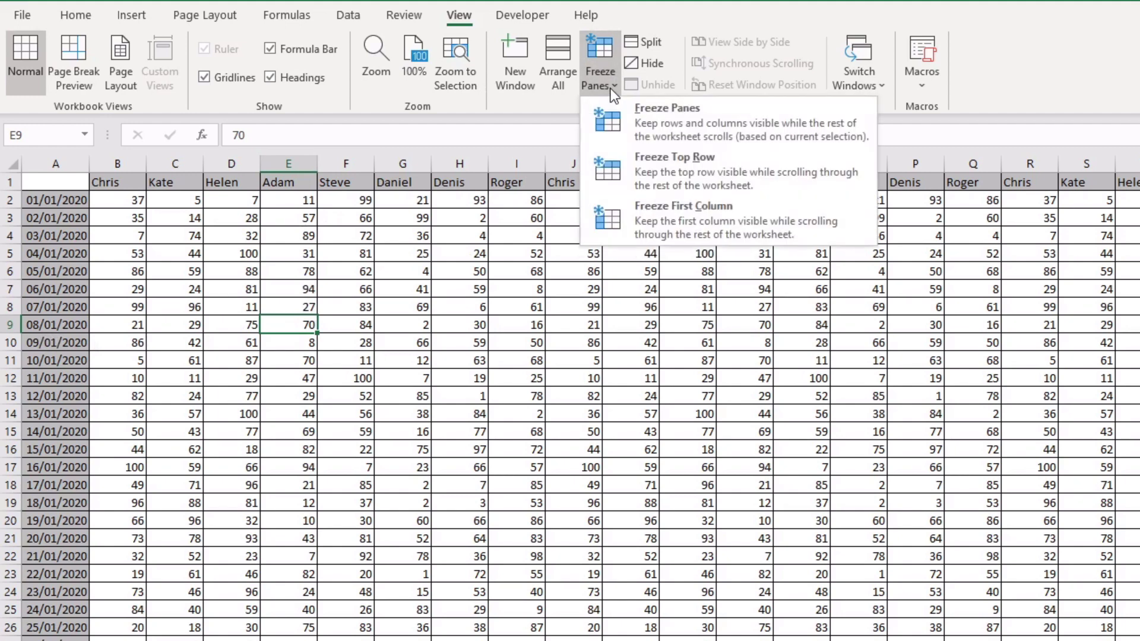
Step: Freeze panes at E9 and scroll down and up to confirm rows 1–8 stay fixed
click(696, 113)
scroll(374, 358, down, 5)
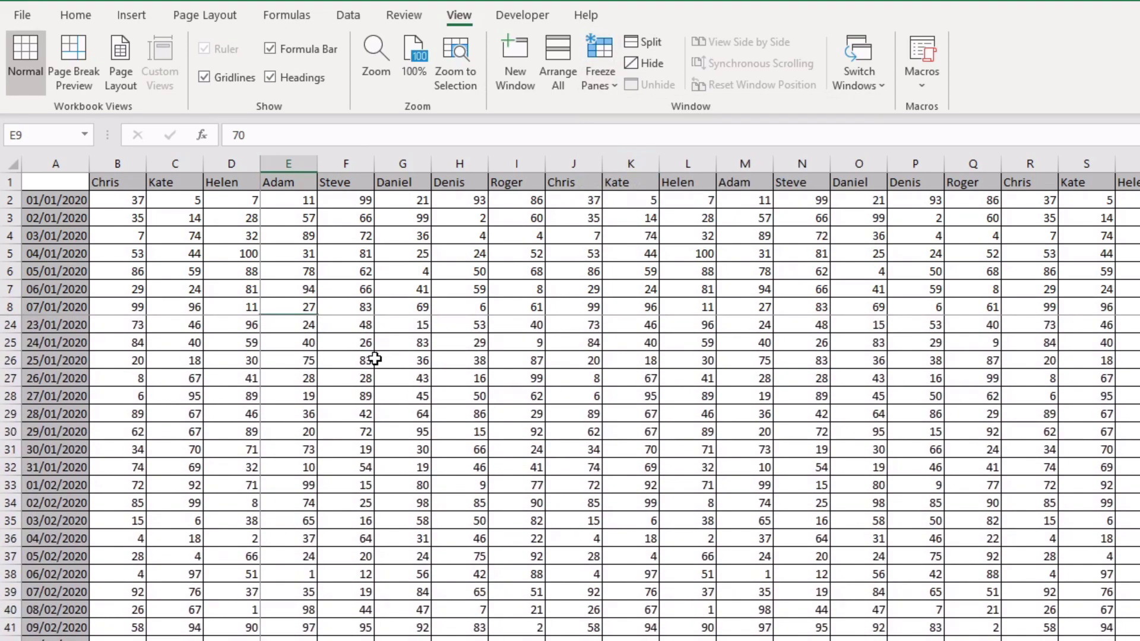
scroll(374, 358, up, 5)
scroll(375, 359, down, 6)
scroll(375, 359, up, 6)
scroll(374, 358, down, 9)
scroll(374, 359, up, 9)
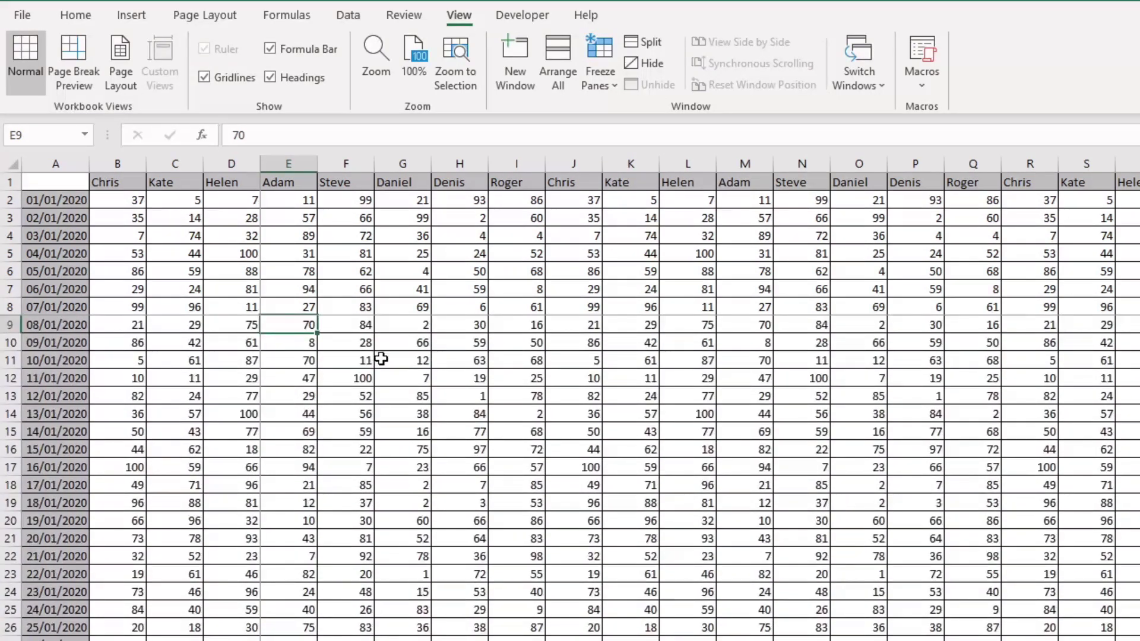
Step: Scroll right and left to confirm columns A–D stay in place
scroll(700, 398, right, 4)
scroll(699, 398, left, 4)
scroll(700, 398, right, 4)
scroll(700, 398, left, 4)
scroll(700, 398, right, 3)
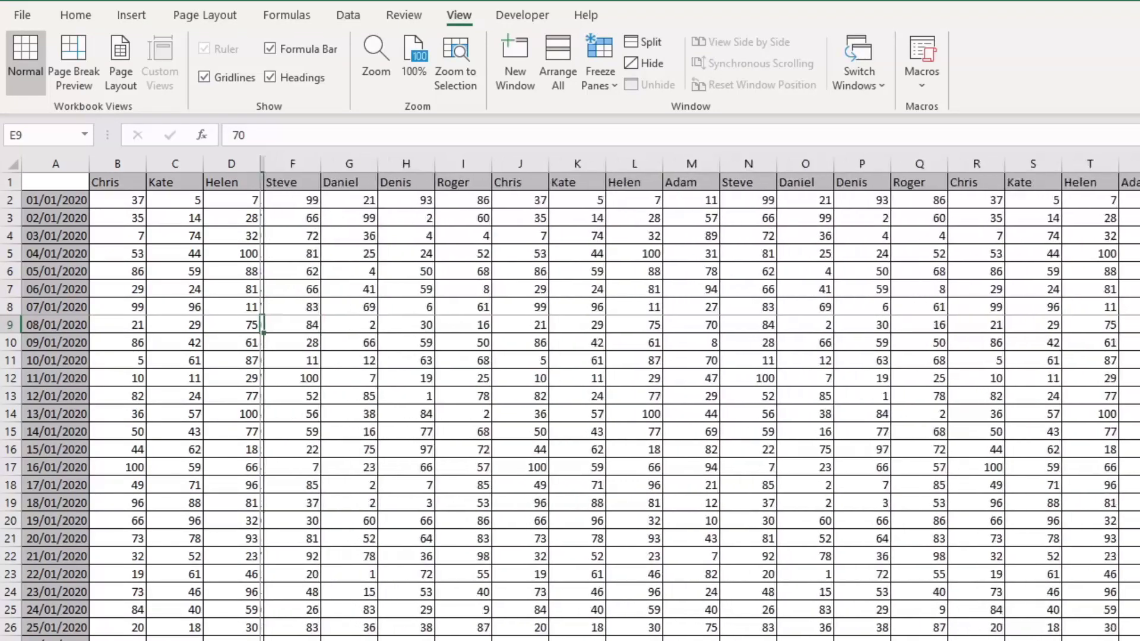
scroll(700, 398, left, 3)
scroll(700, 397, right, 4)
scroll(700, 398, left, 4)
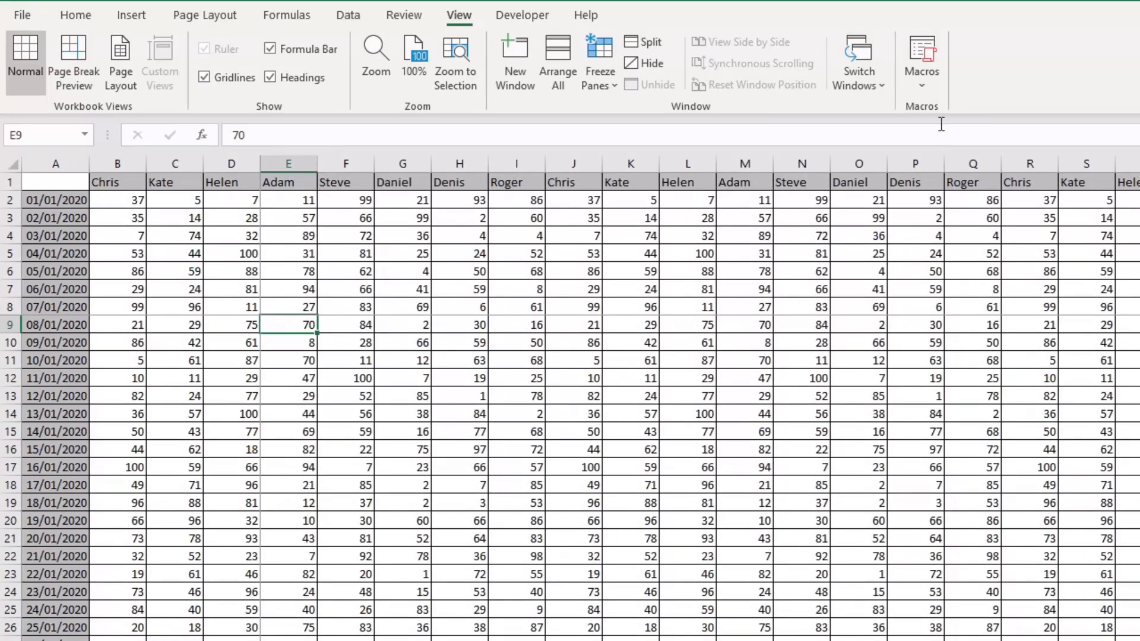
Step: Unfreeze all panes and select cell B2 as the new split point
click(609, 85)
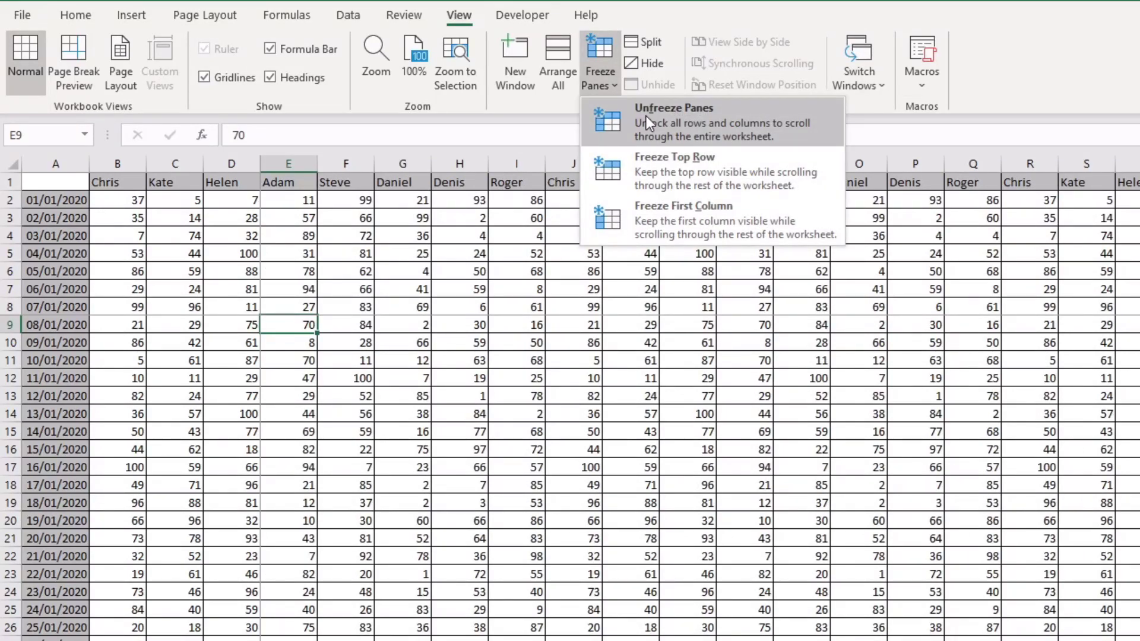
click(645, 116)
click(128, 202)
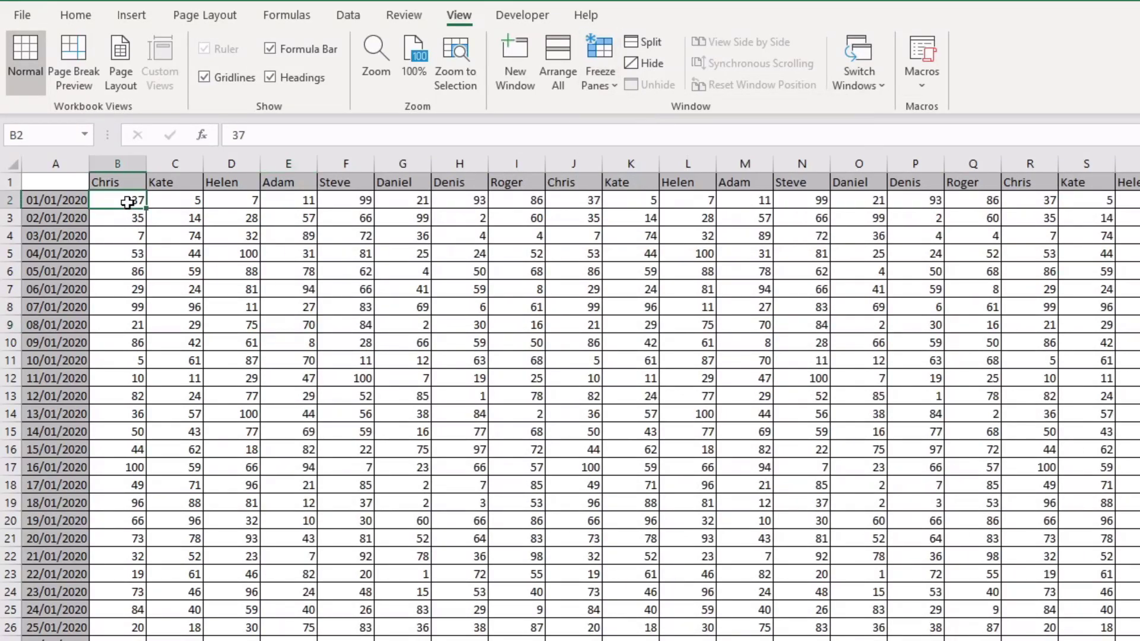
Step: Point out row 1 of names, column A of dates and data row 2, then reselect B2
click(11, 182)
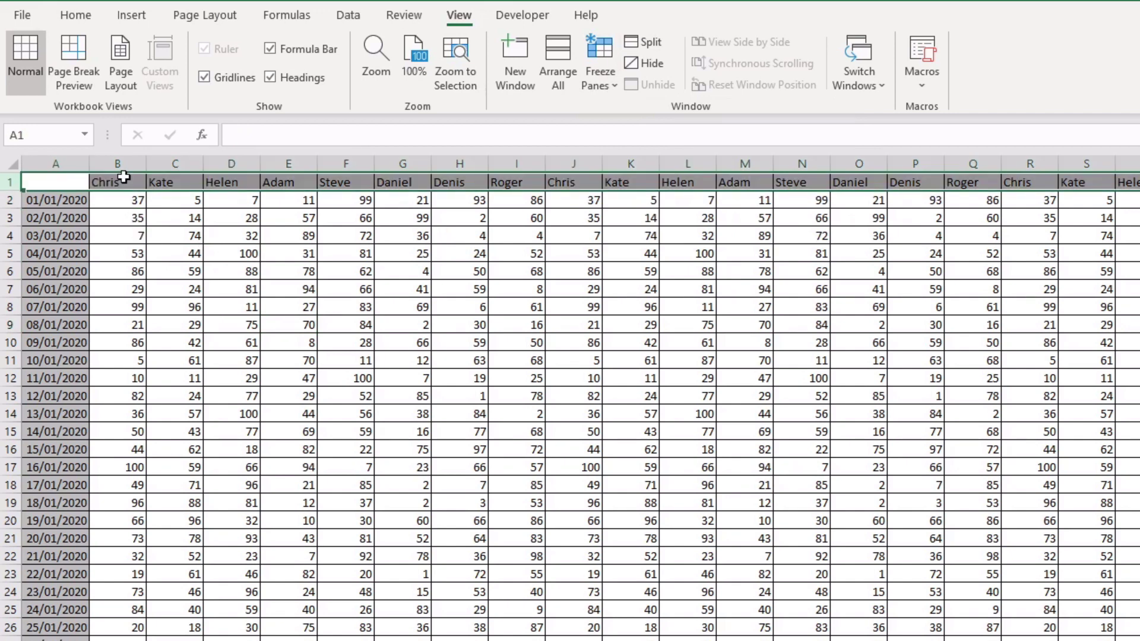
click(72, 163)
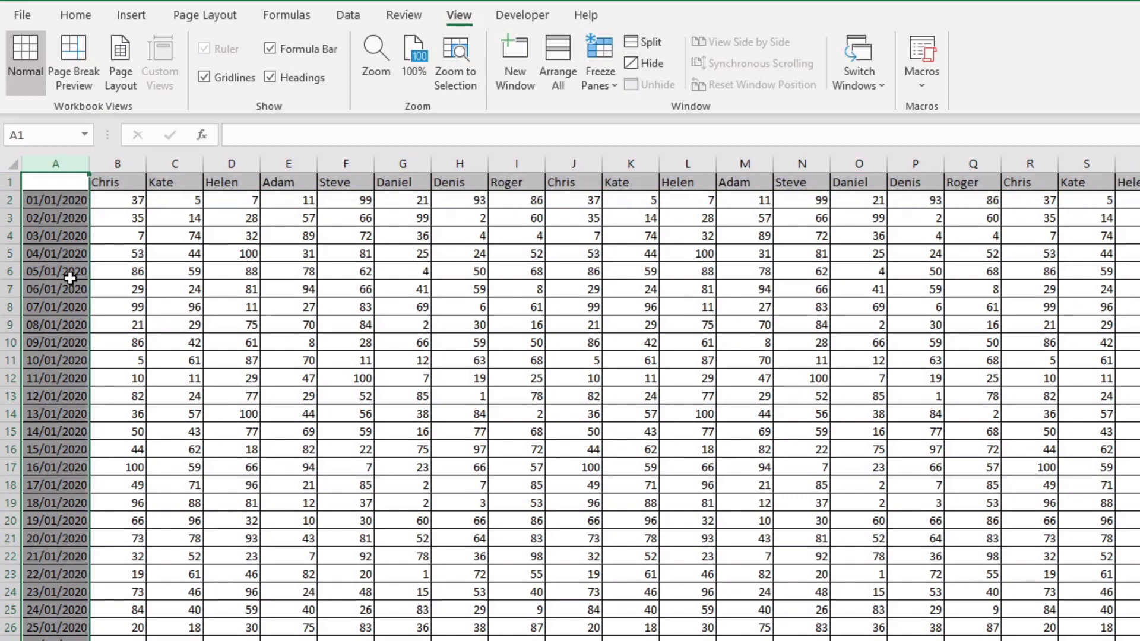
click(127, 204)
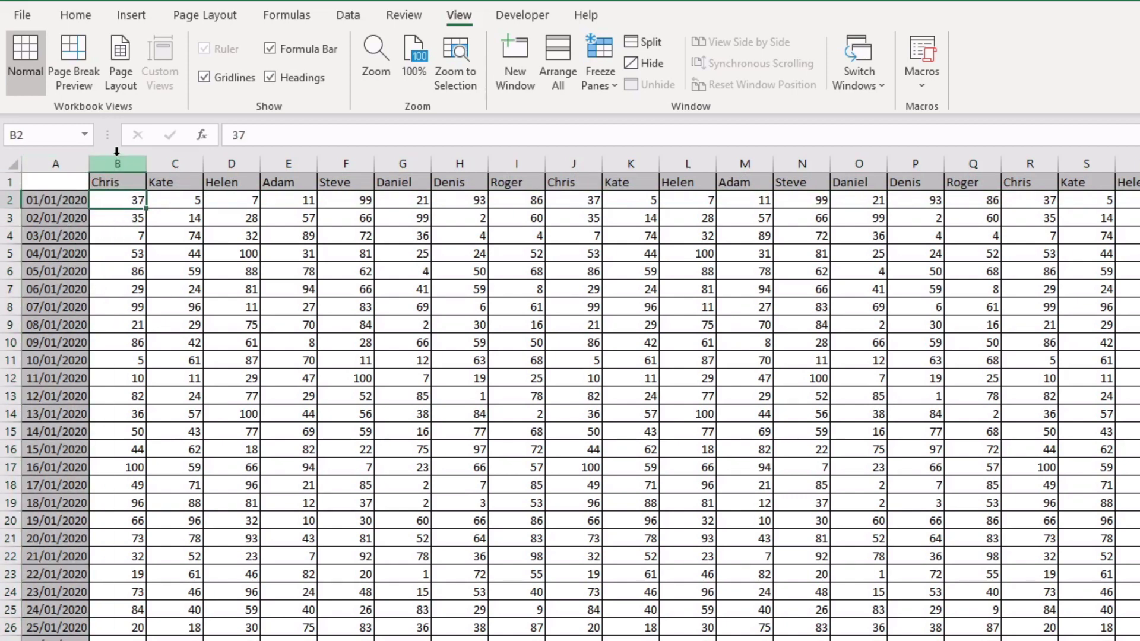
click(4, 201)
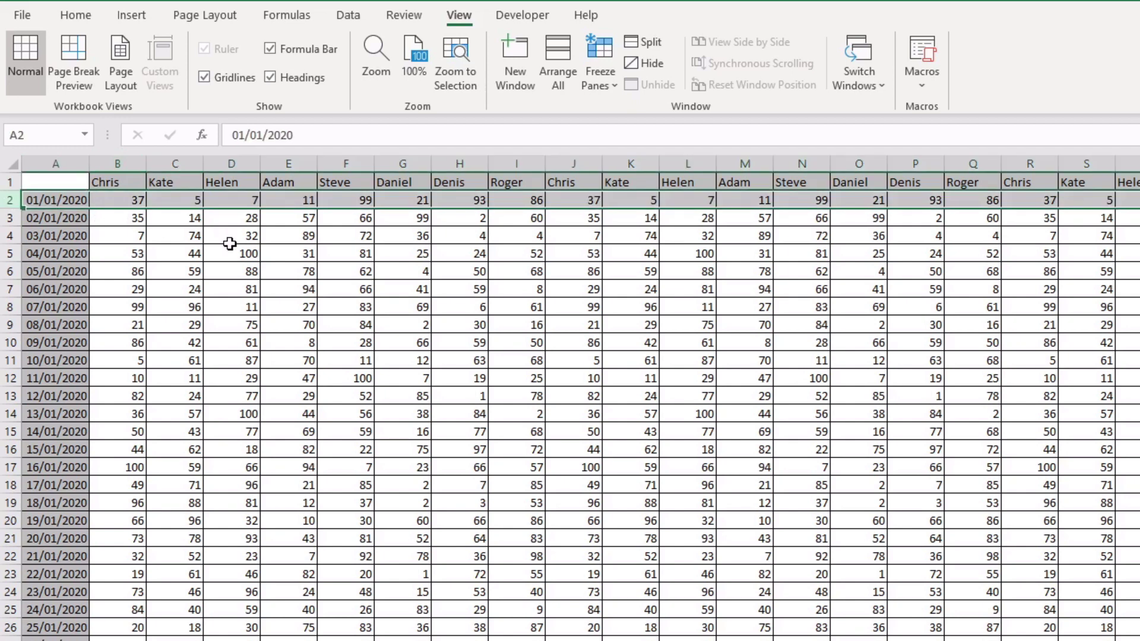
click(113, 200)
click(5, 182)
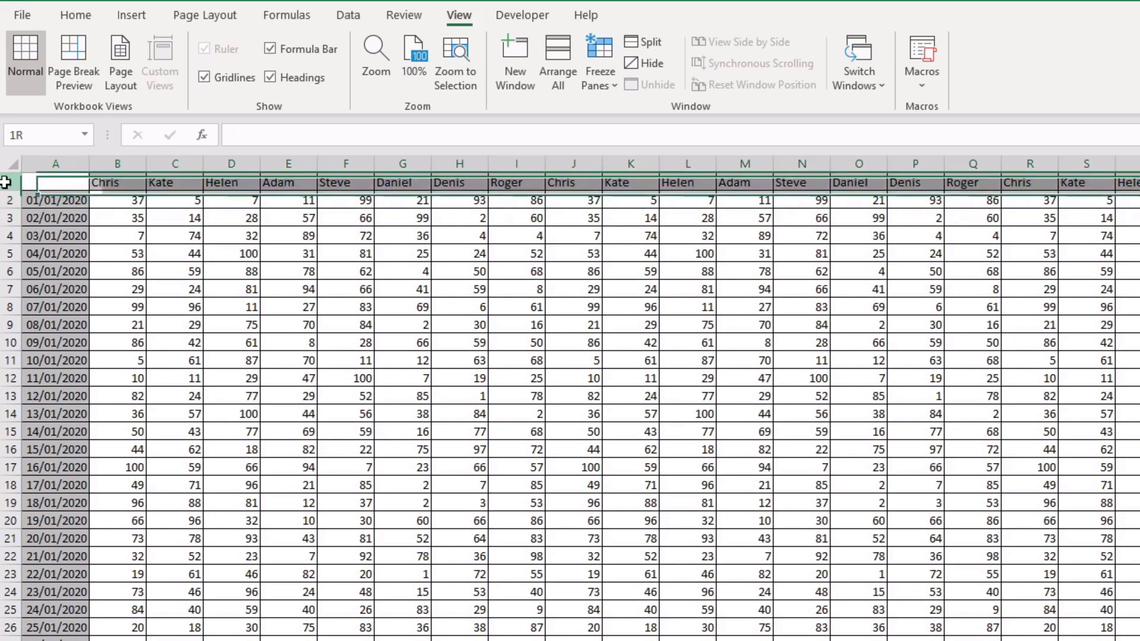
click(126, 203)
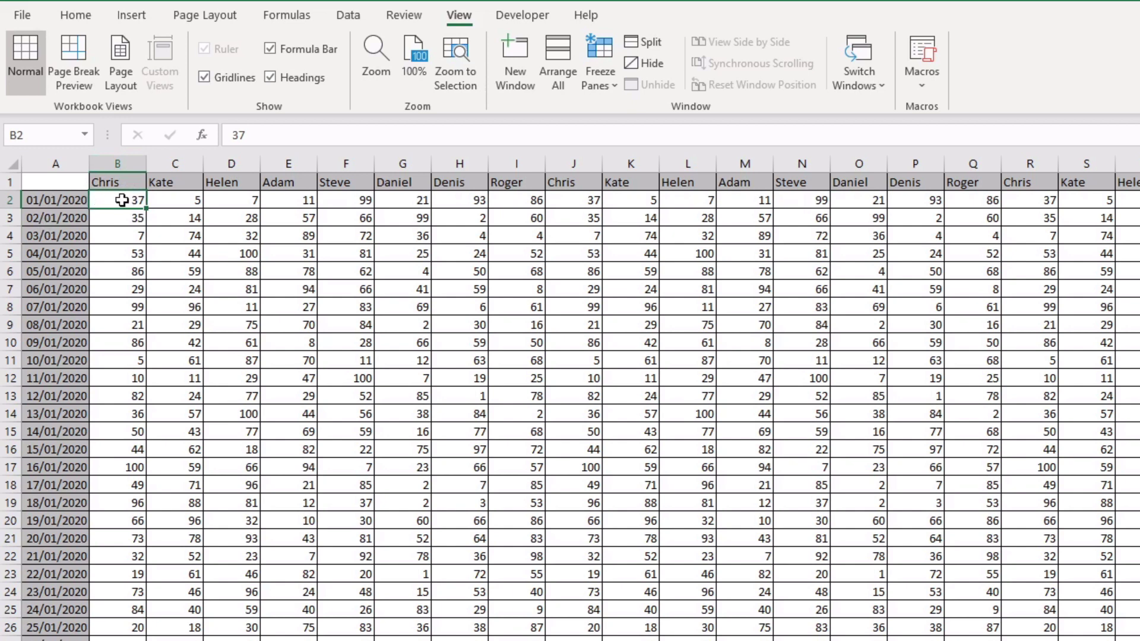
click(56, 164)
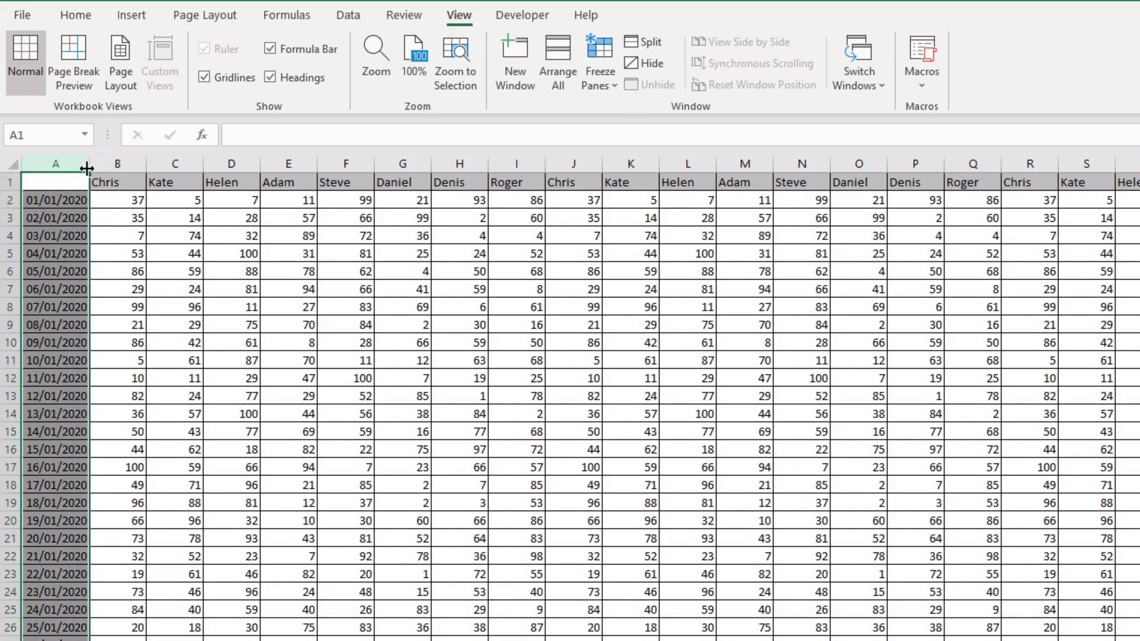
click(98, 203)
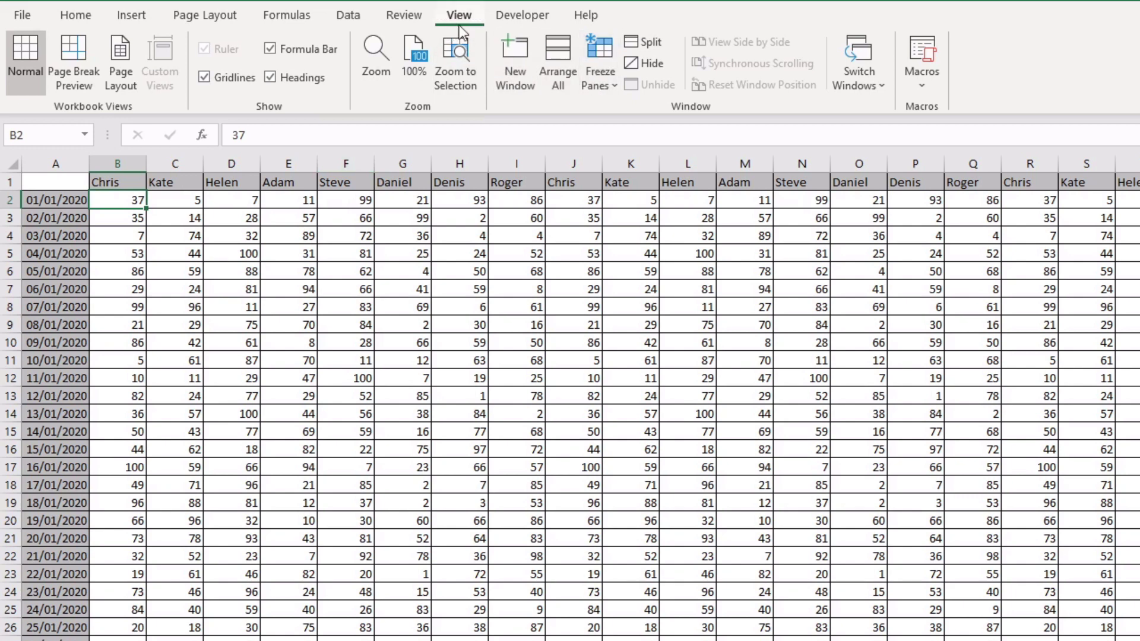
Step: Freeze panes at B2 to pin name row 1 and date column A, then scroll to check
click(607, 86)
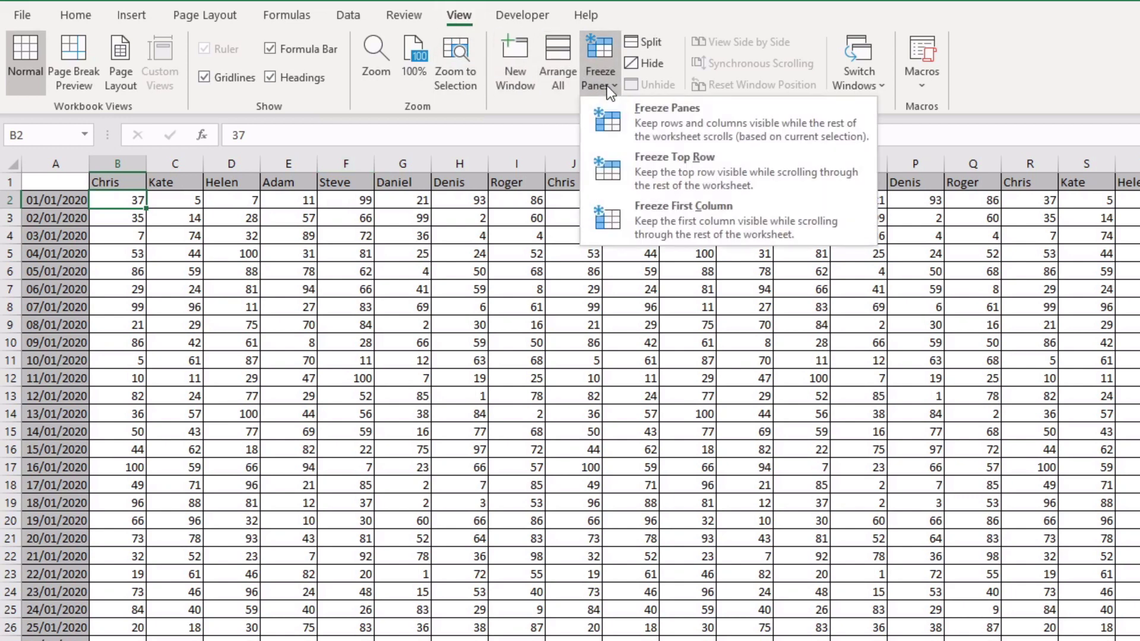
click(703, 117)
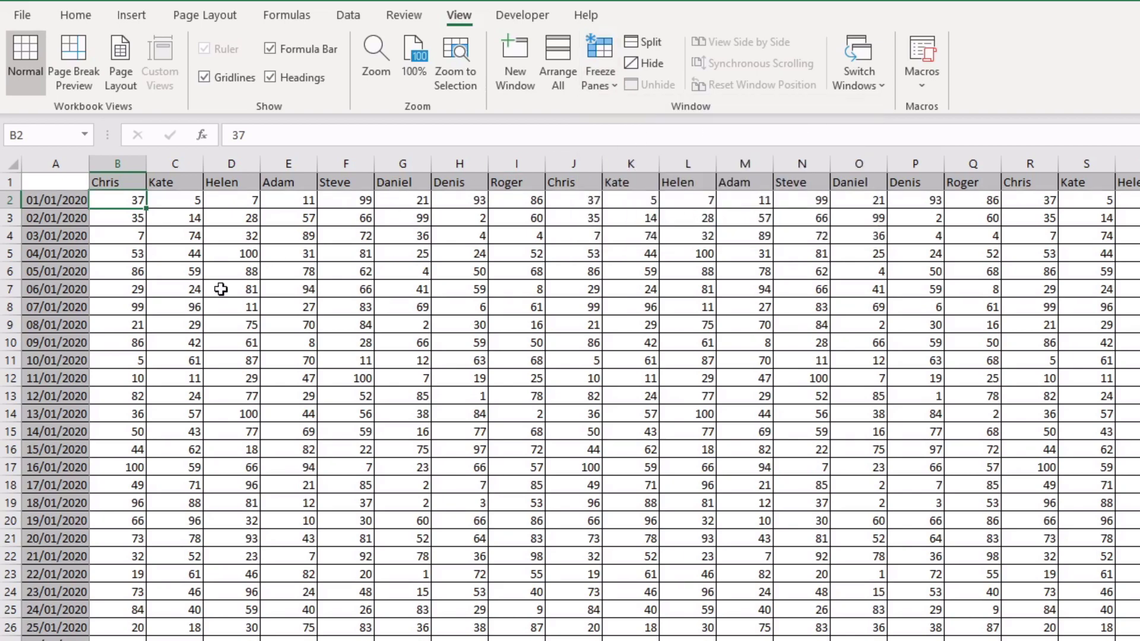
scroll(219, 291, down, 8)
scroll(220, 291, up, 8)
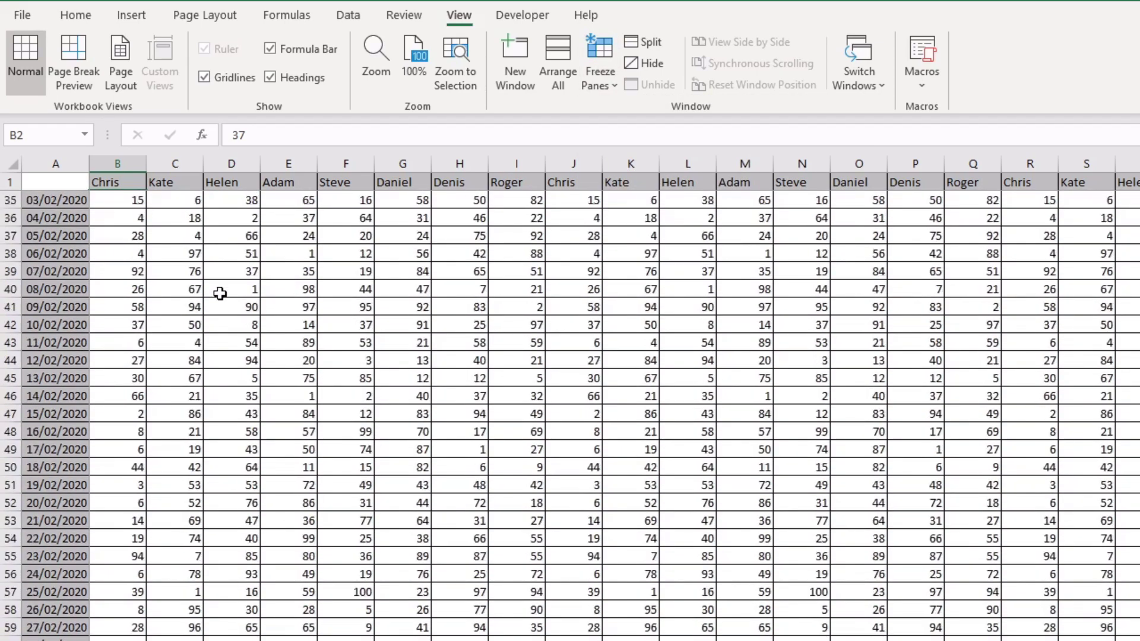